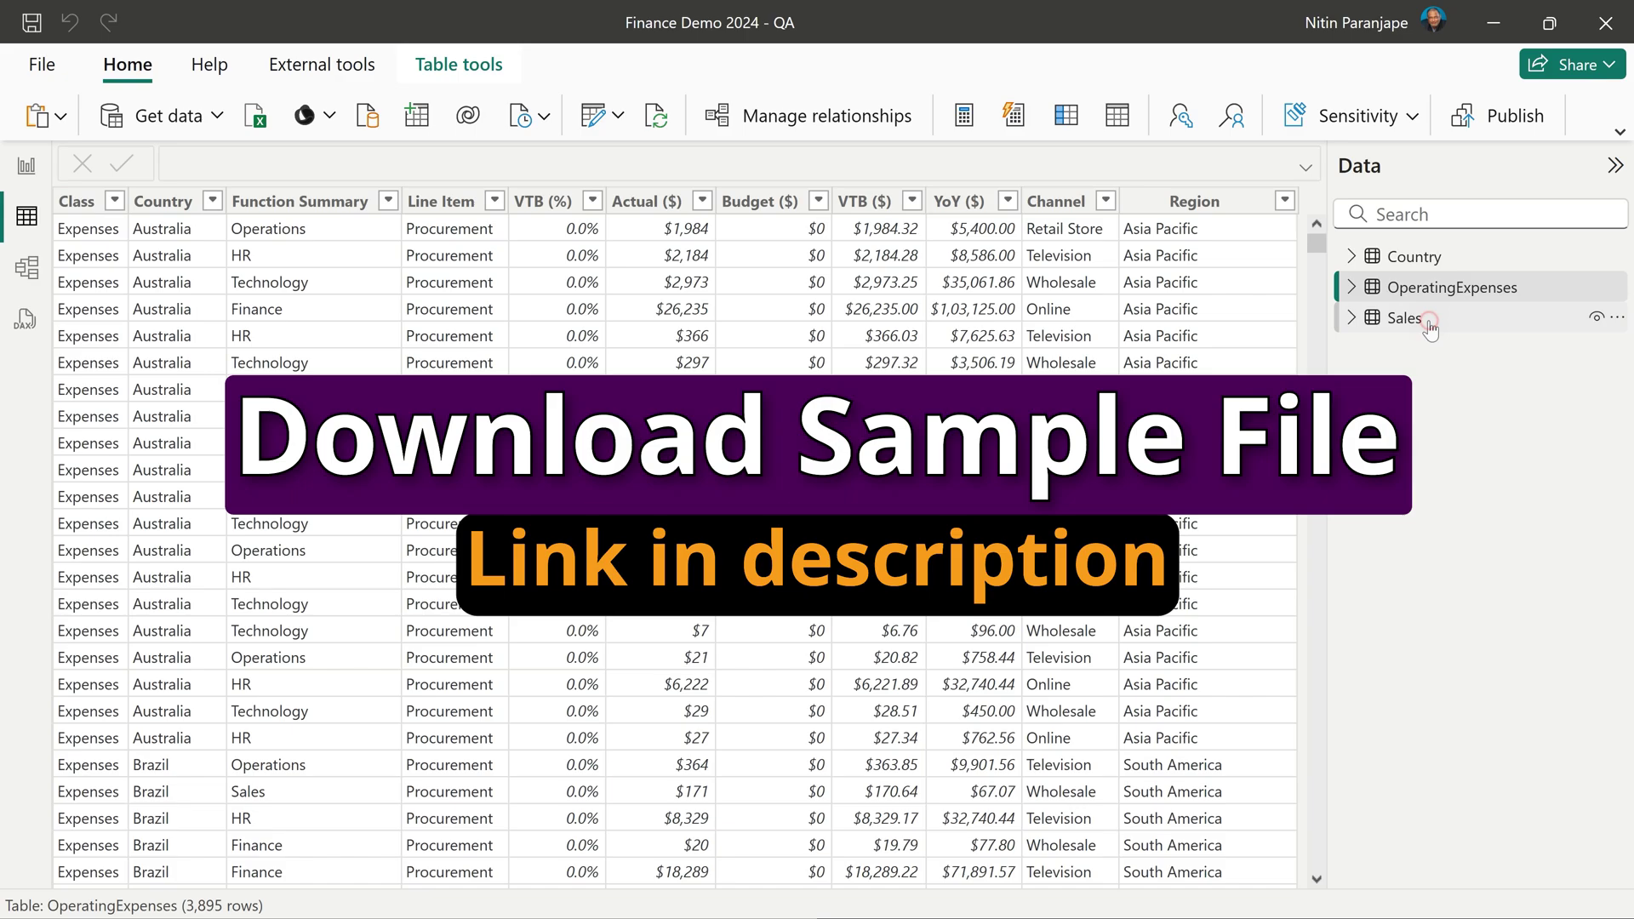
- In Report view, add a Q&A visual from the Build pane and stretch it across the whole page
click(26, 169)
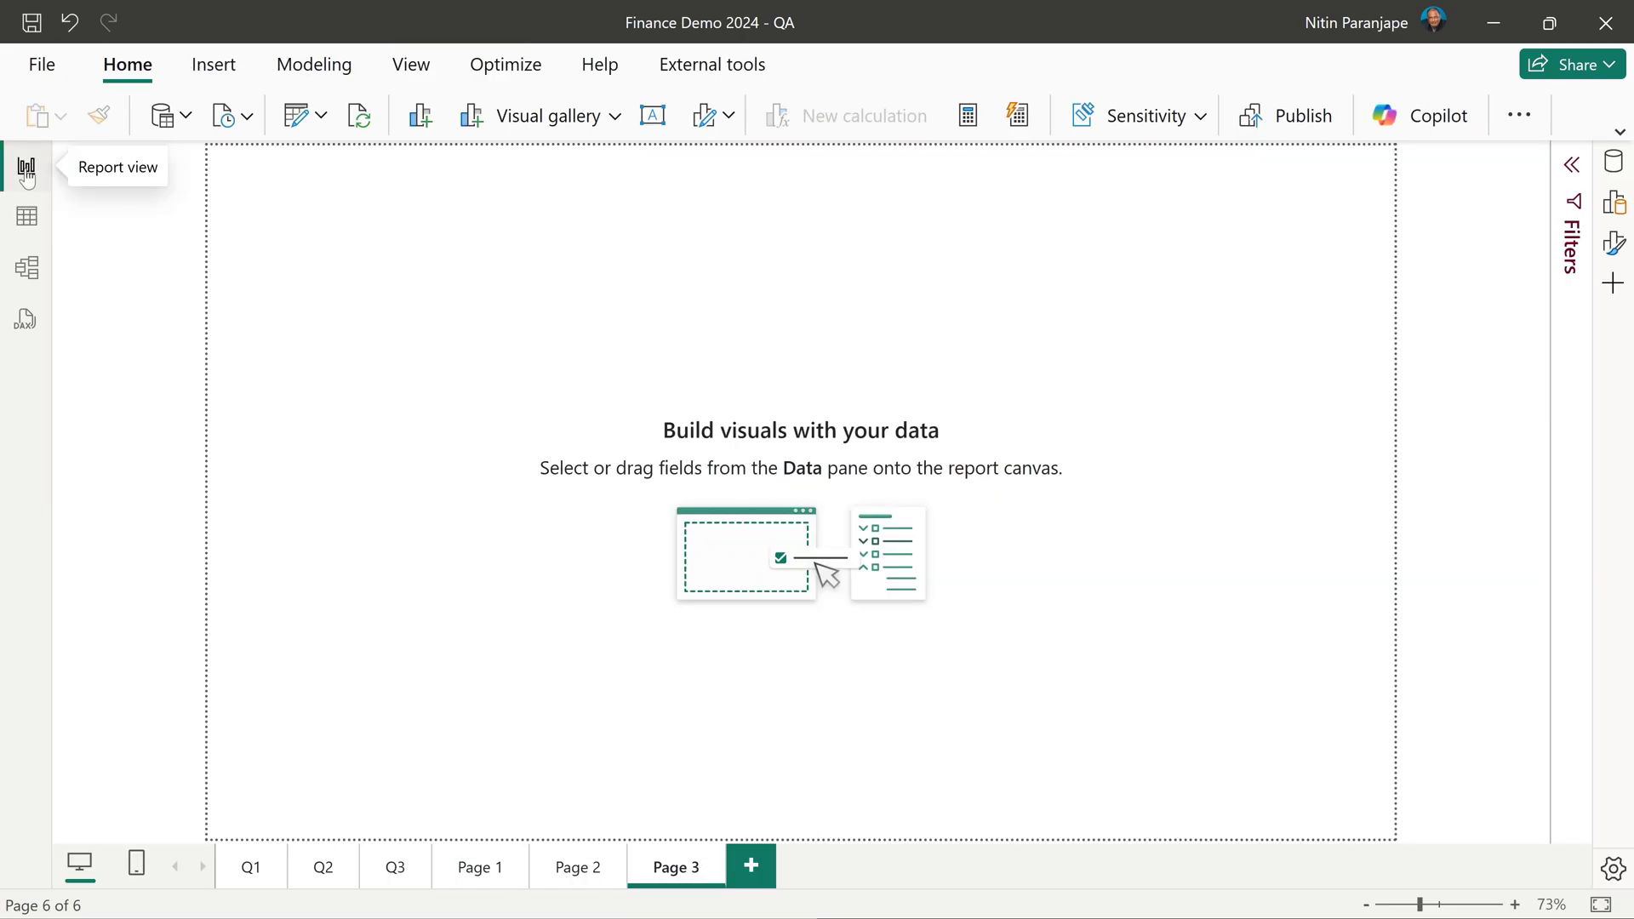
click(1611, 207)
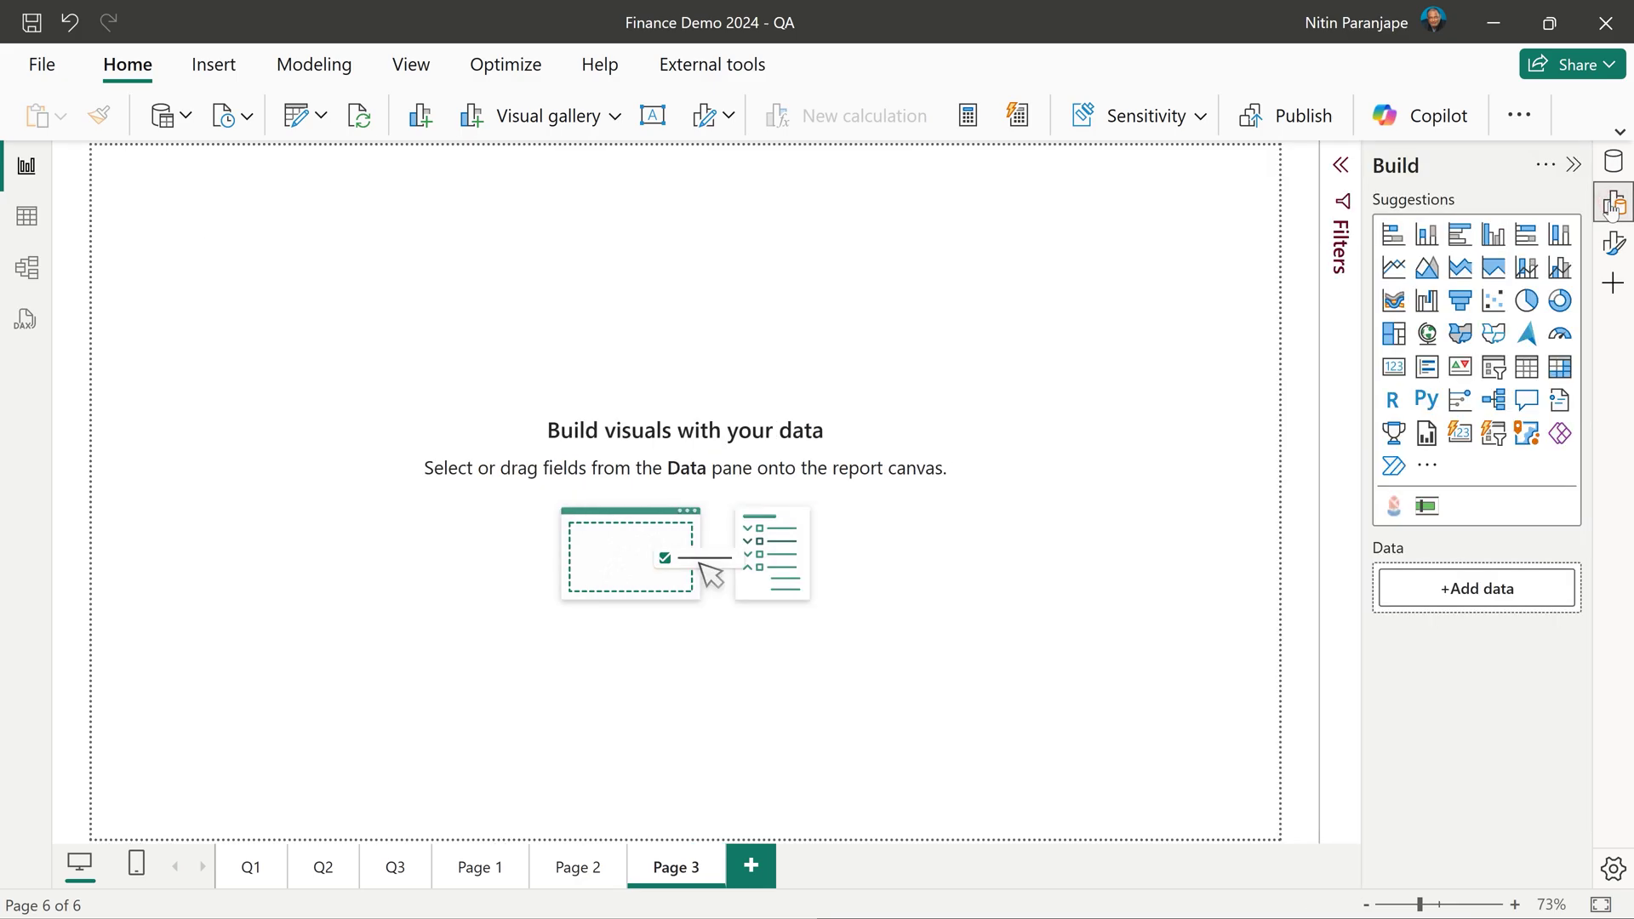
click(1527, 404)
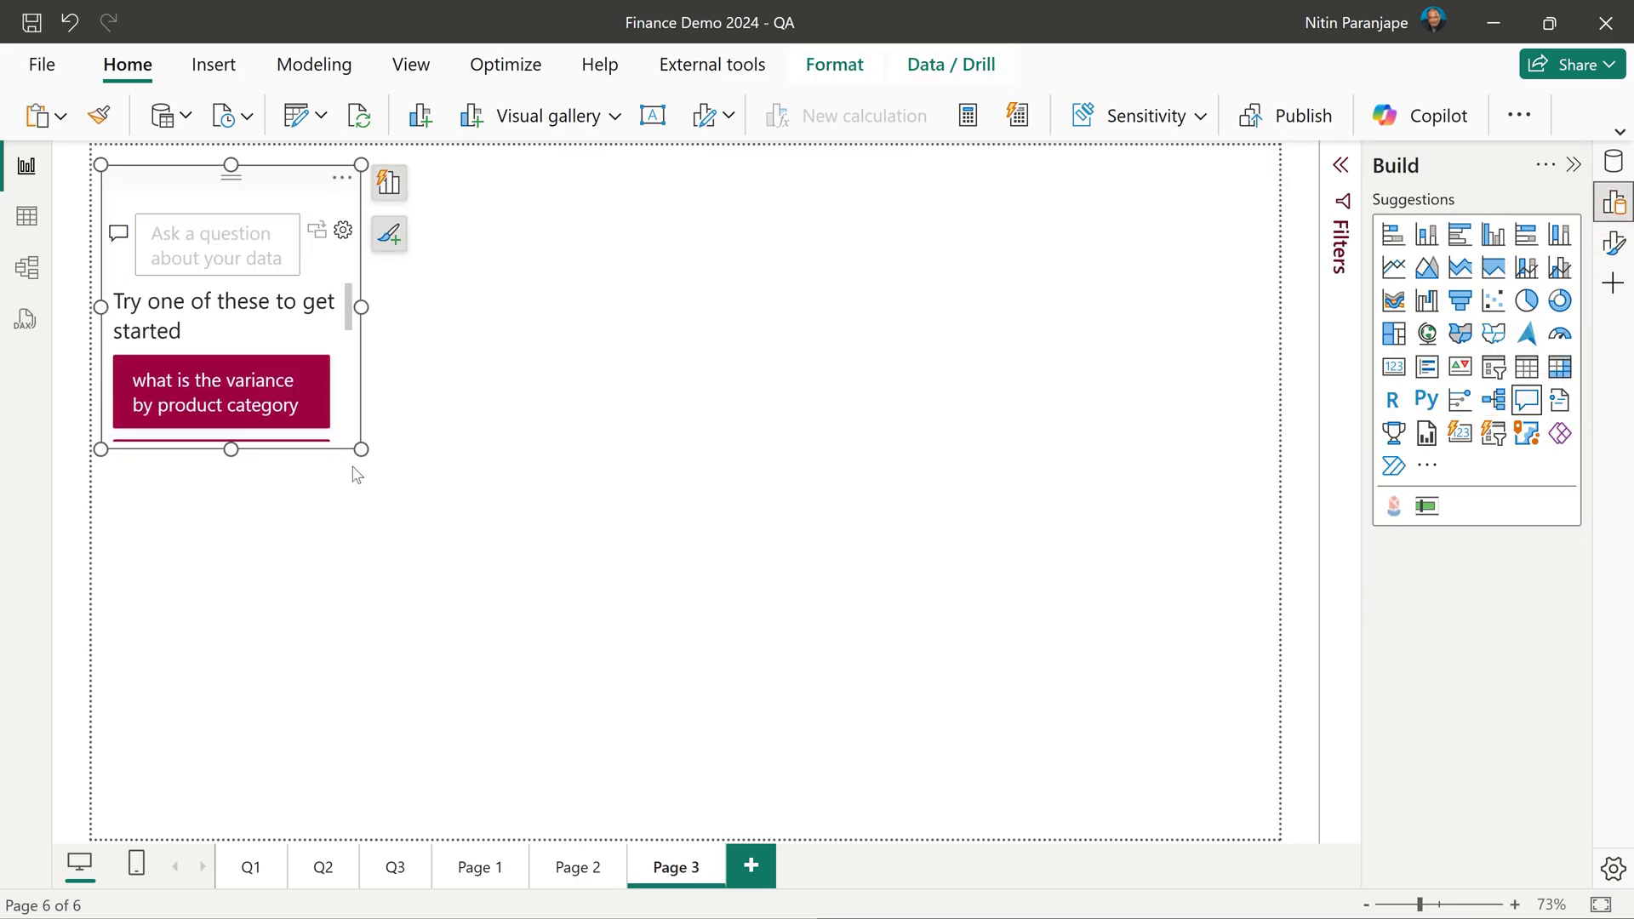
drag(361, 448, 1318, 866)
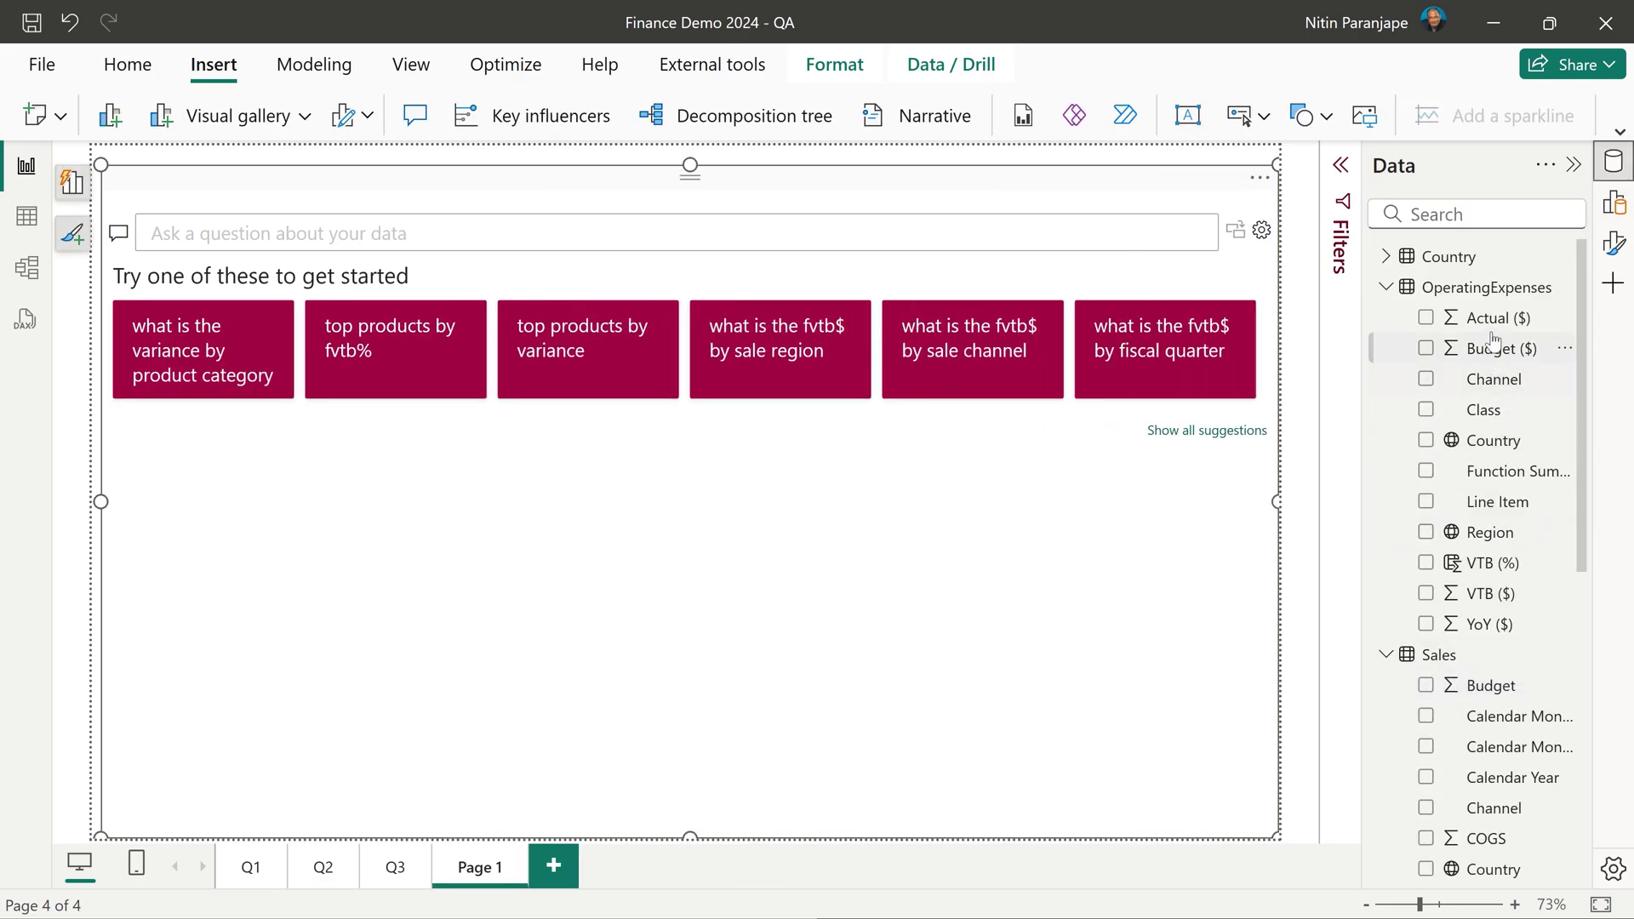
- Expand the fields of every table in the Data pane with Expand all
right_click(1417, 256)
click(1288, 739)
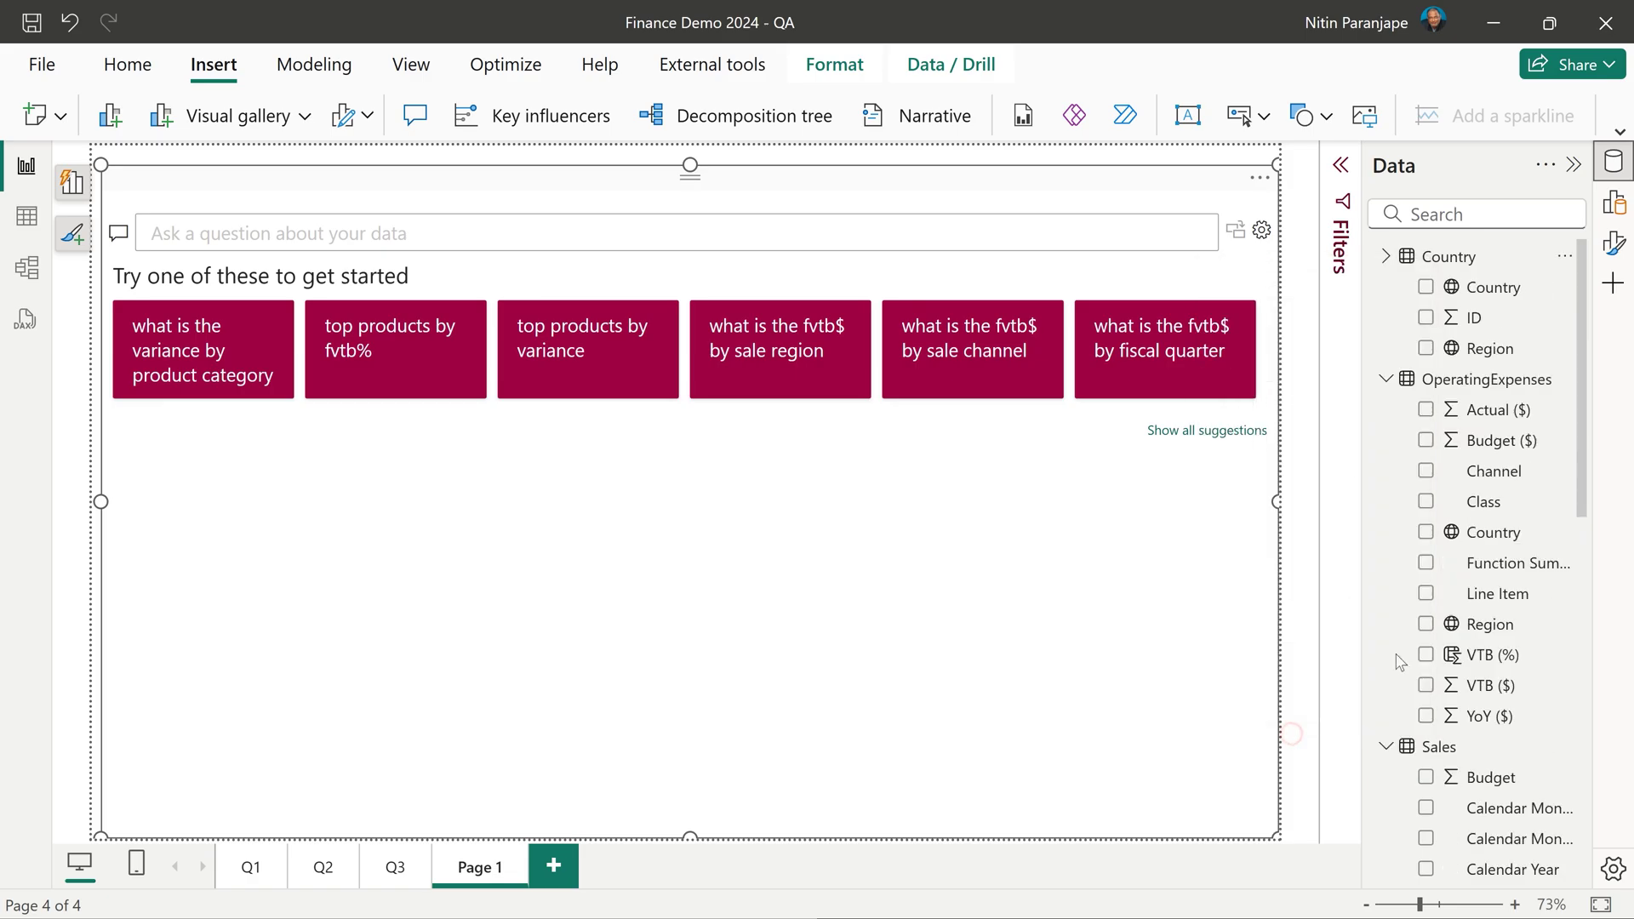
scroll(1520, 638, down, 5)
scroll(1520, 638, down, 10)
- Ask the Q&A visual 'total products', then 'net sales by product' to get a bar chart
click(455, 228)
text(total products)
scroll(1482, 721, down, 6)
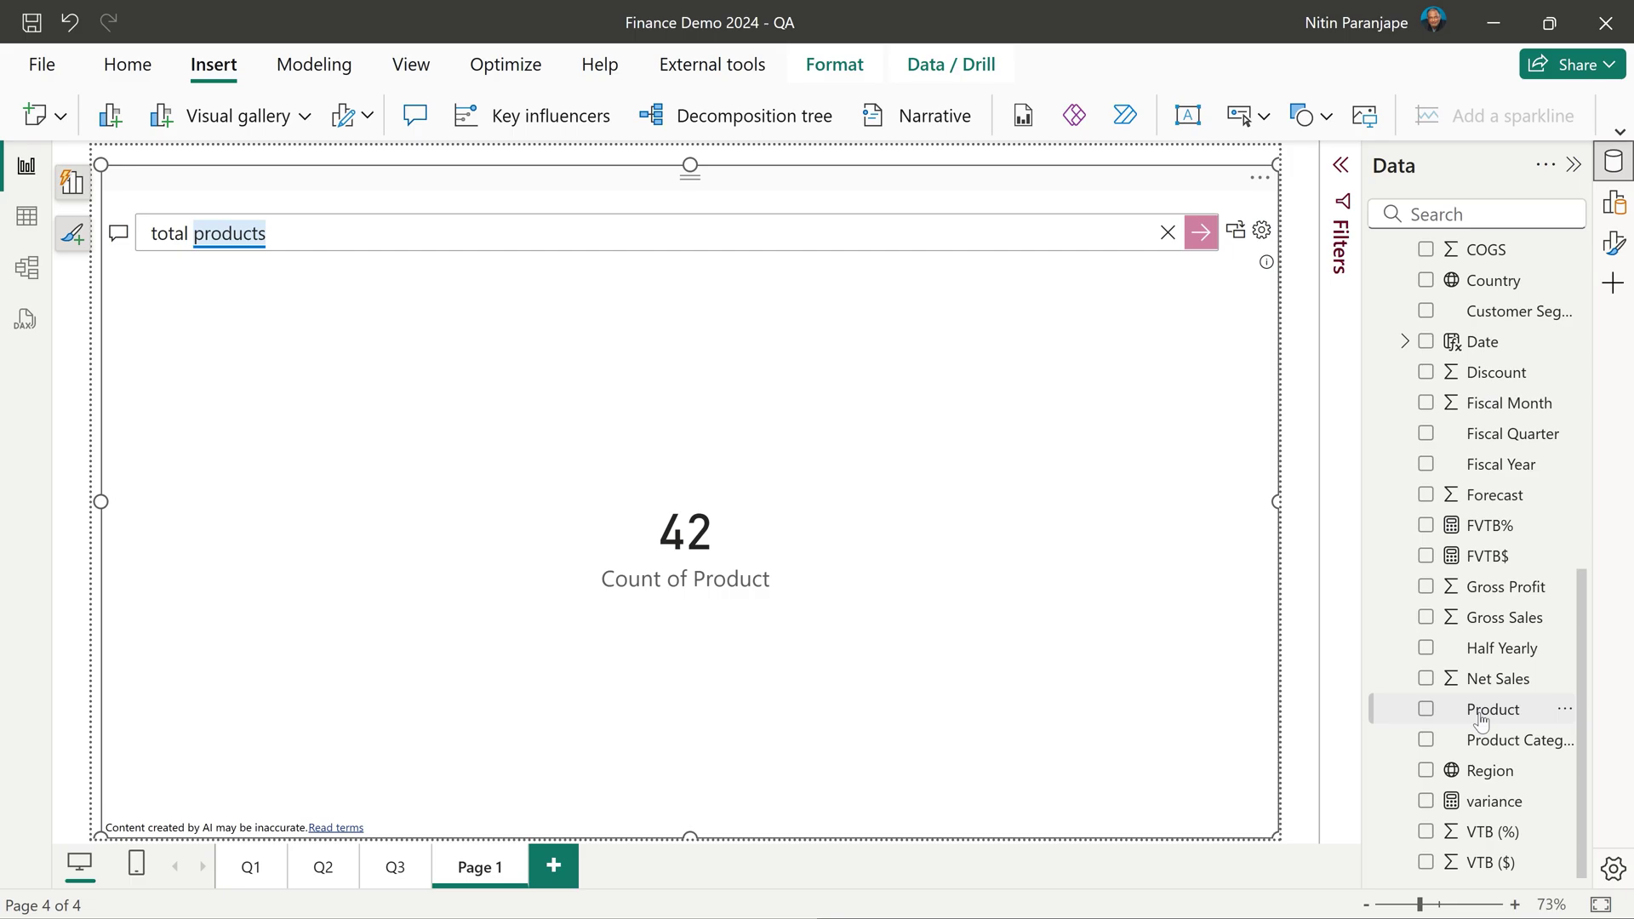
scroll(1480, 719, up, 6)
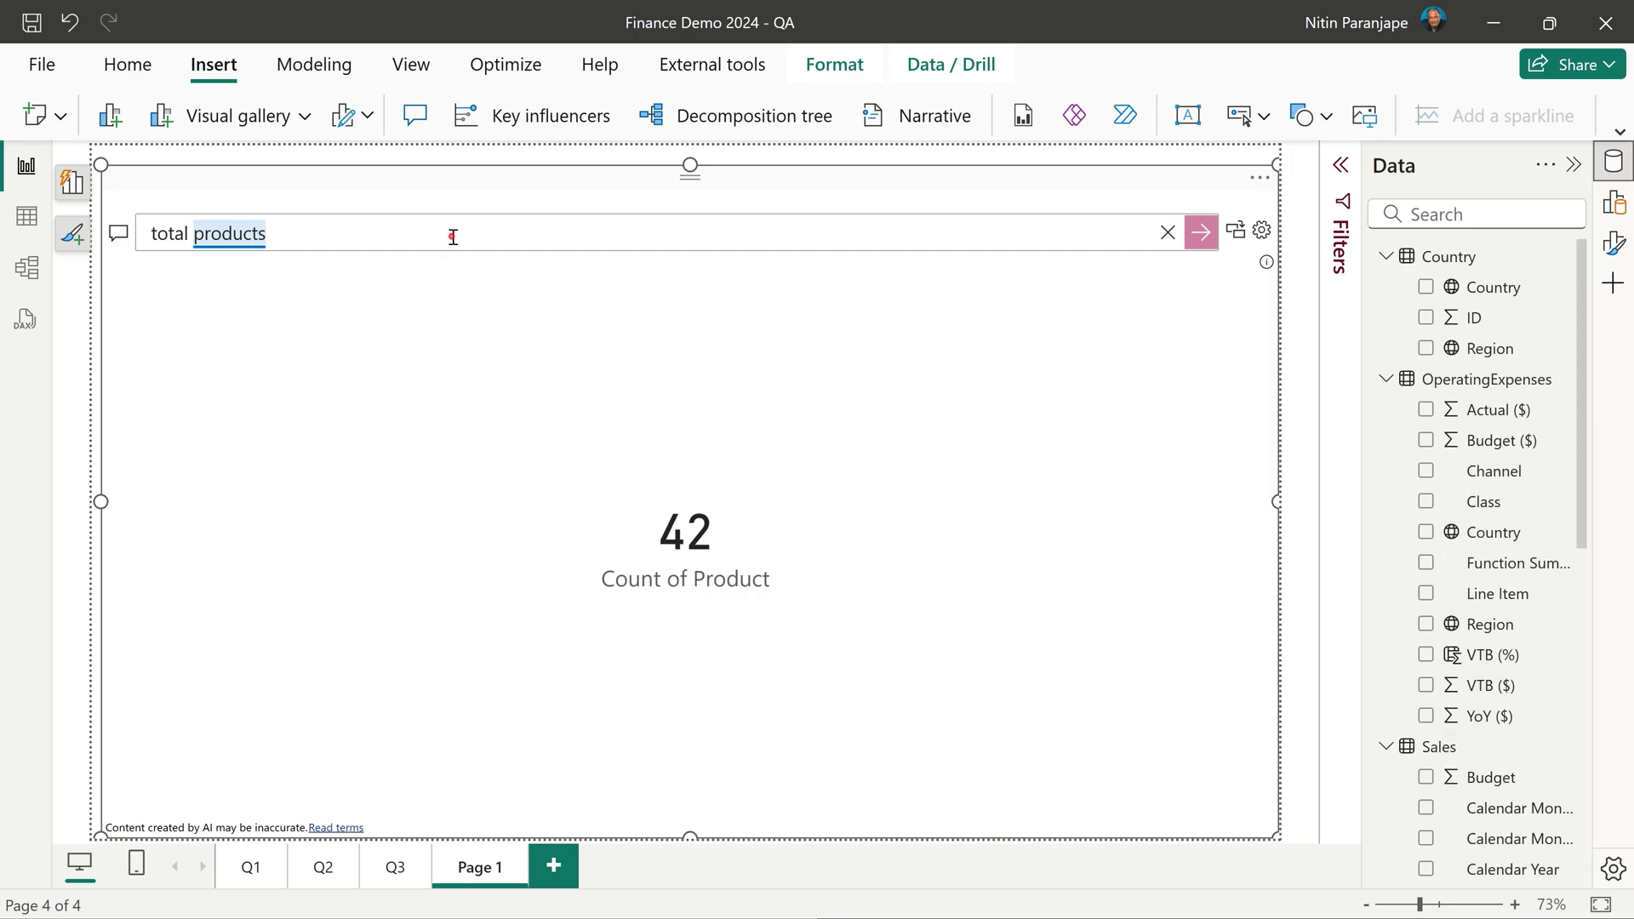
scroll(1414, 706, down, 6)
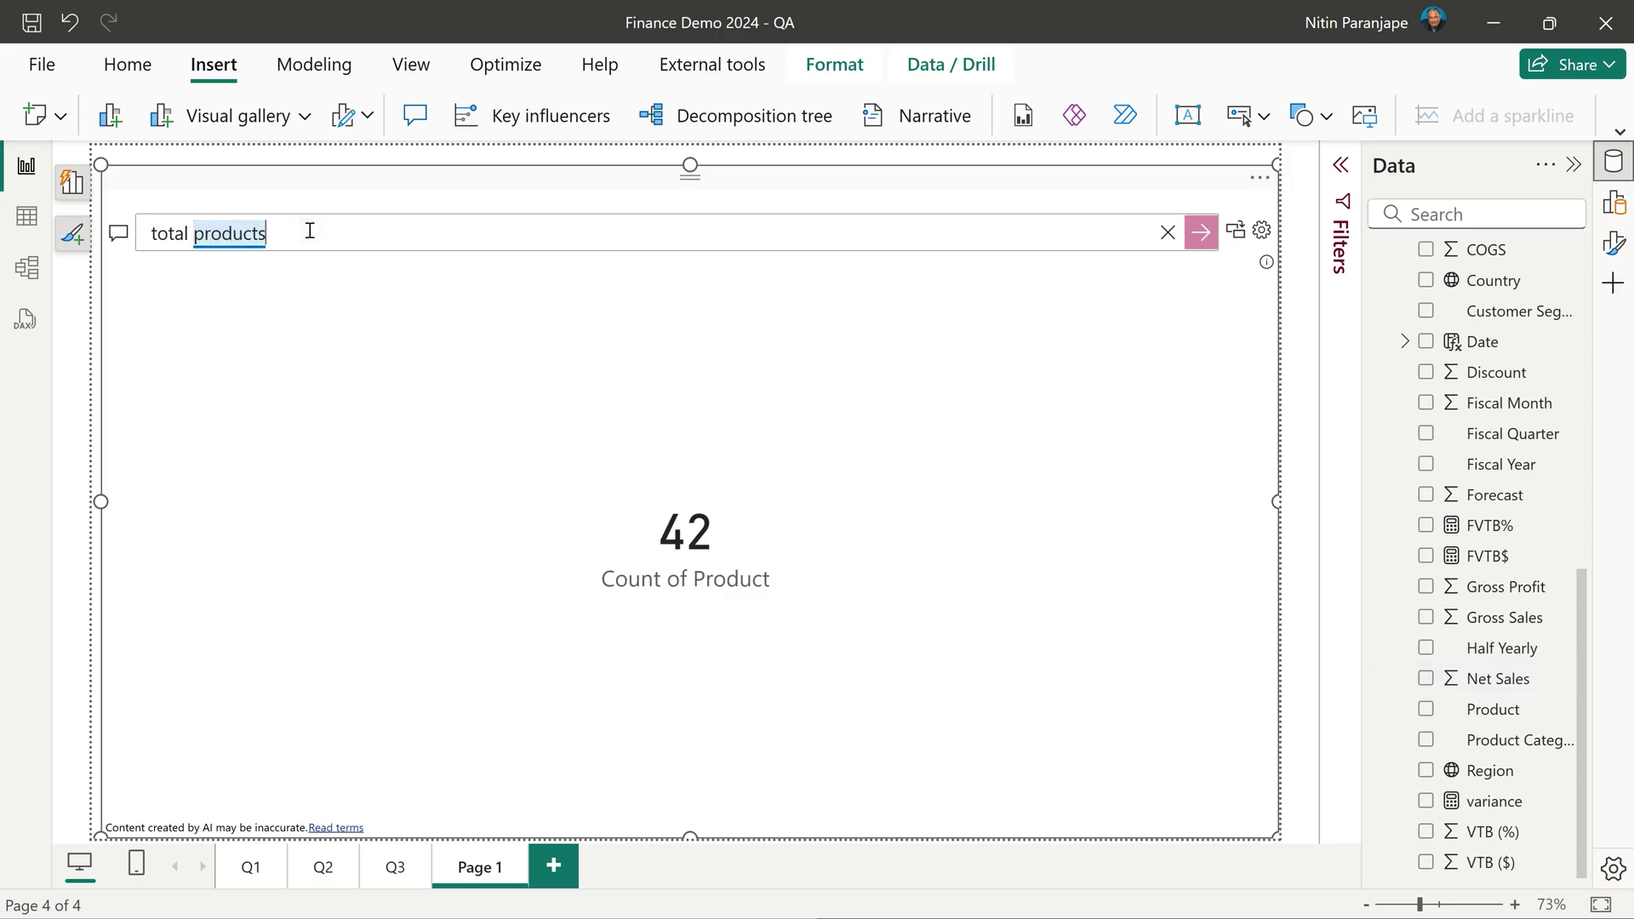
text(net sales by product)
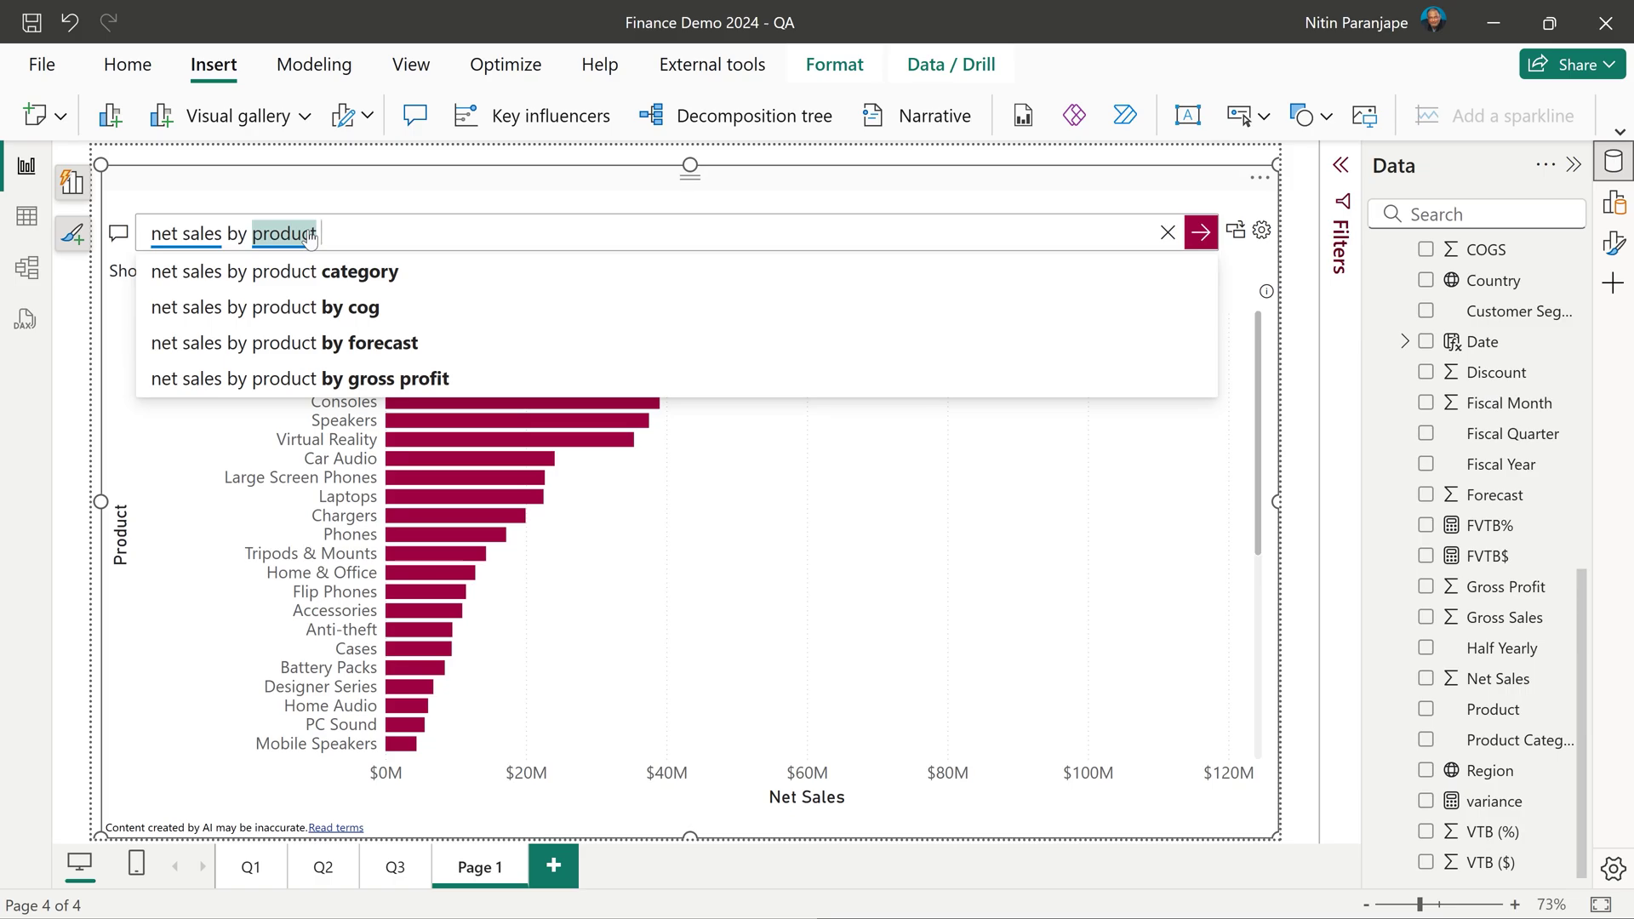
- Append 'as' to the question so Q&A prompts for a visual type
text(as)
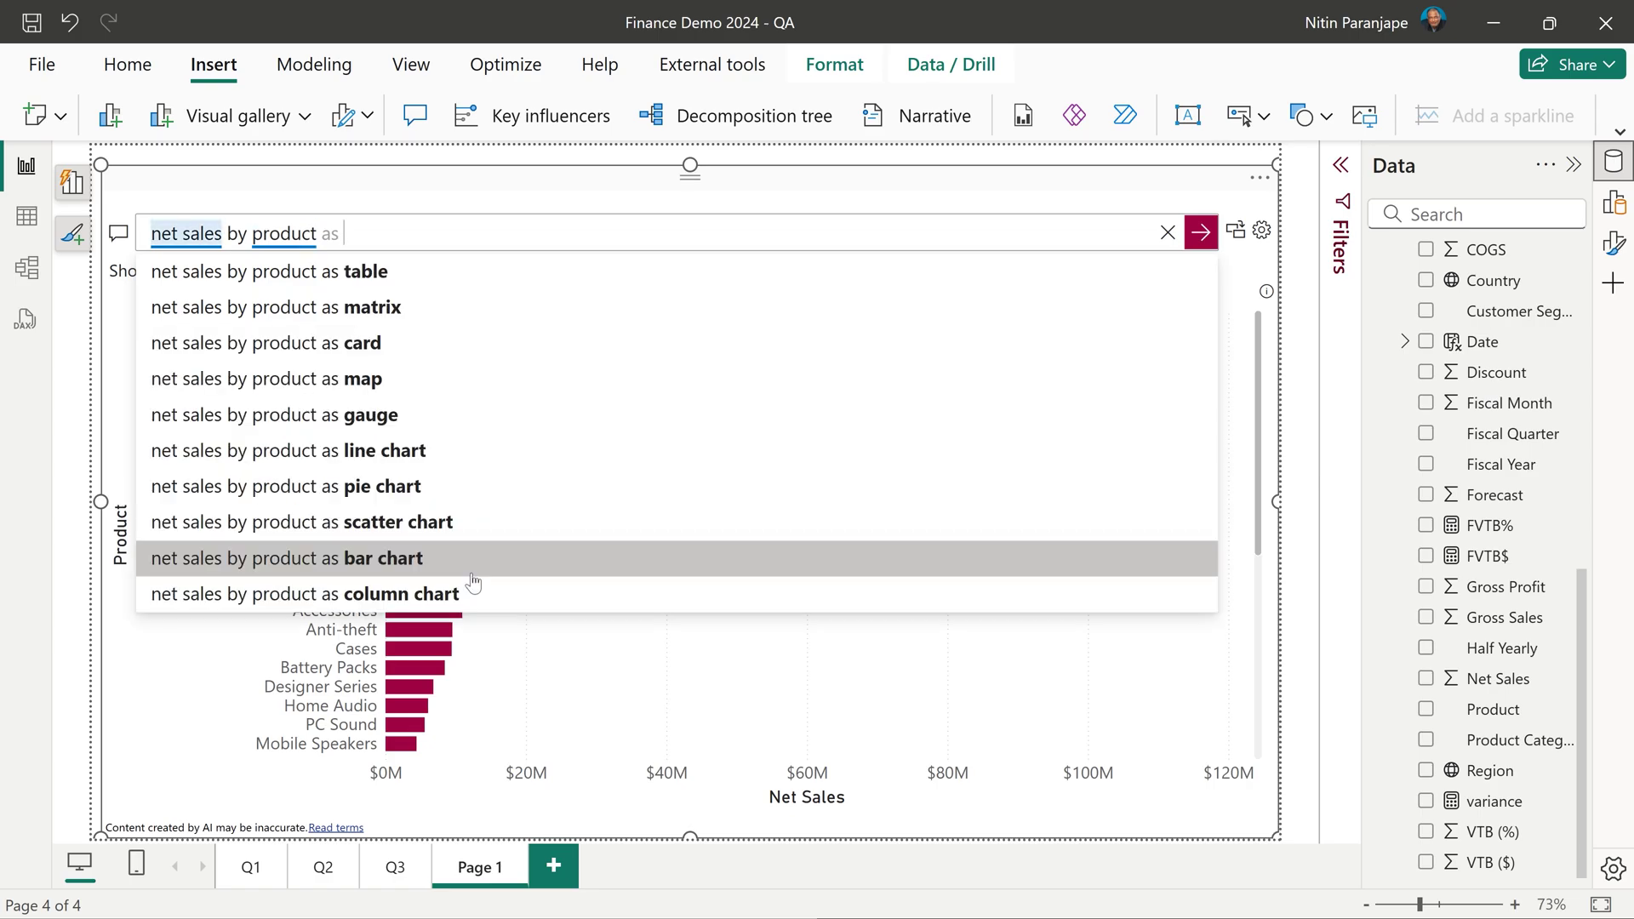
- Show net sales by product as a table, then change the answer to a matrix
click(417, 271)
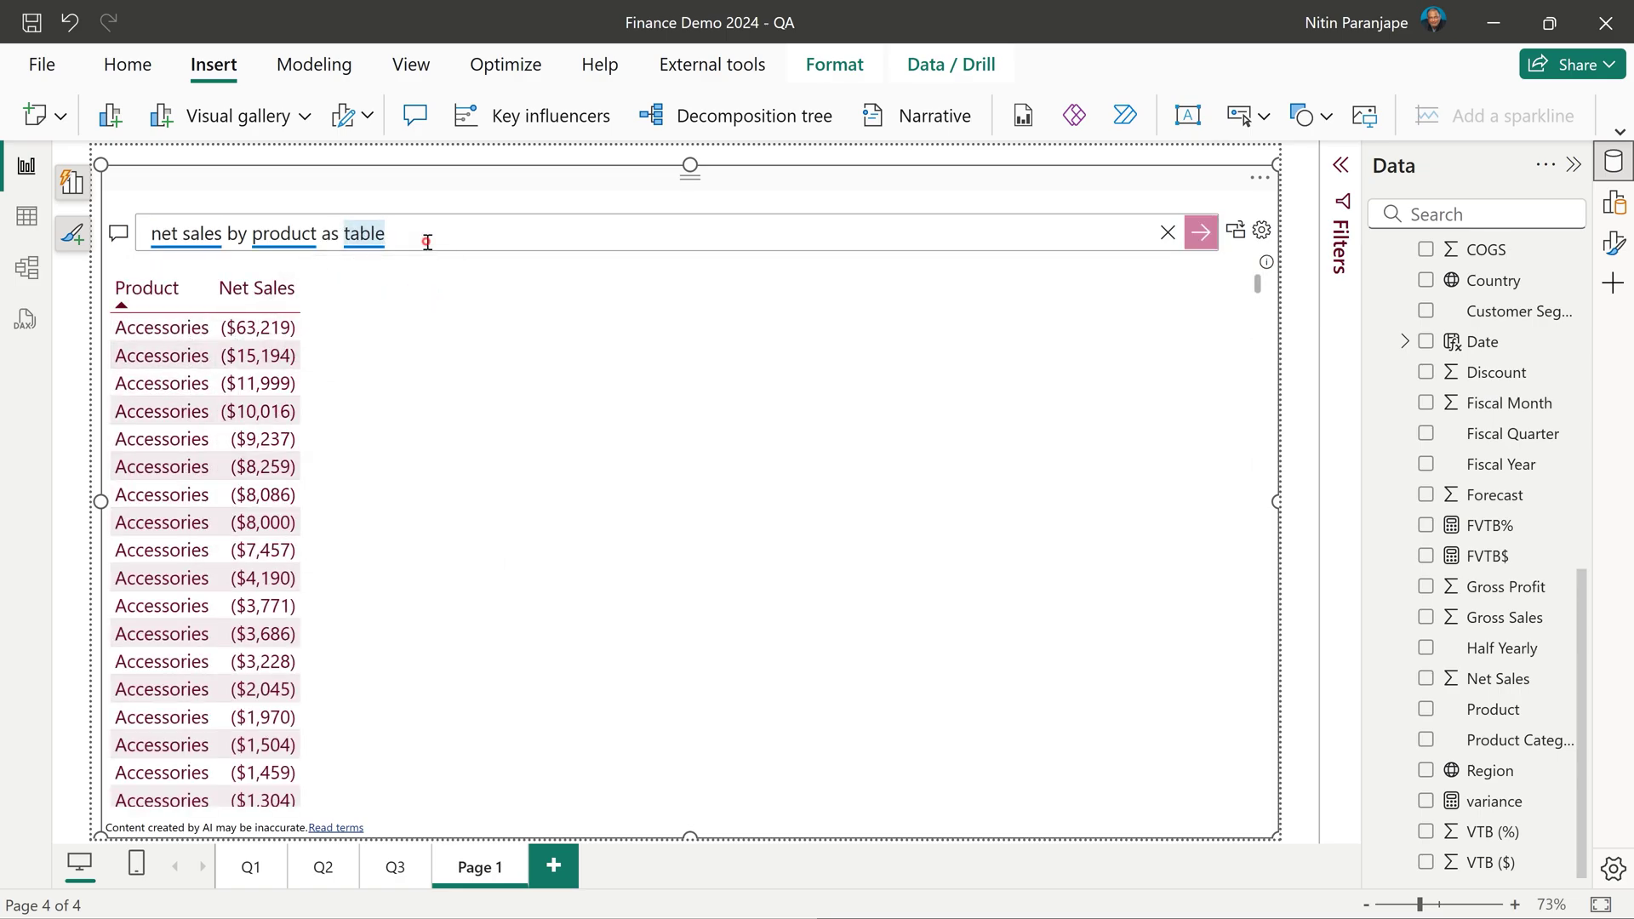
key(BackSpace)
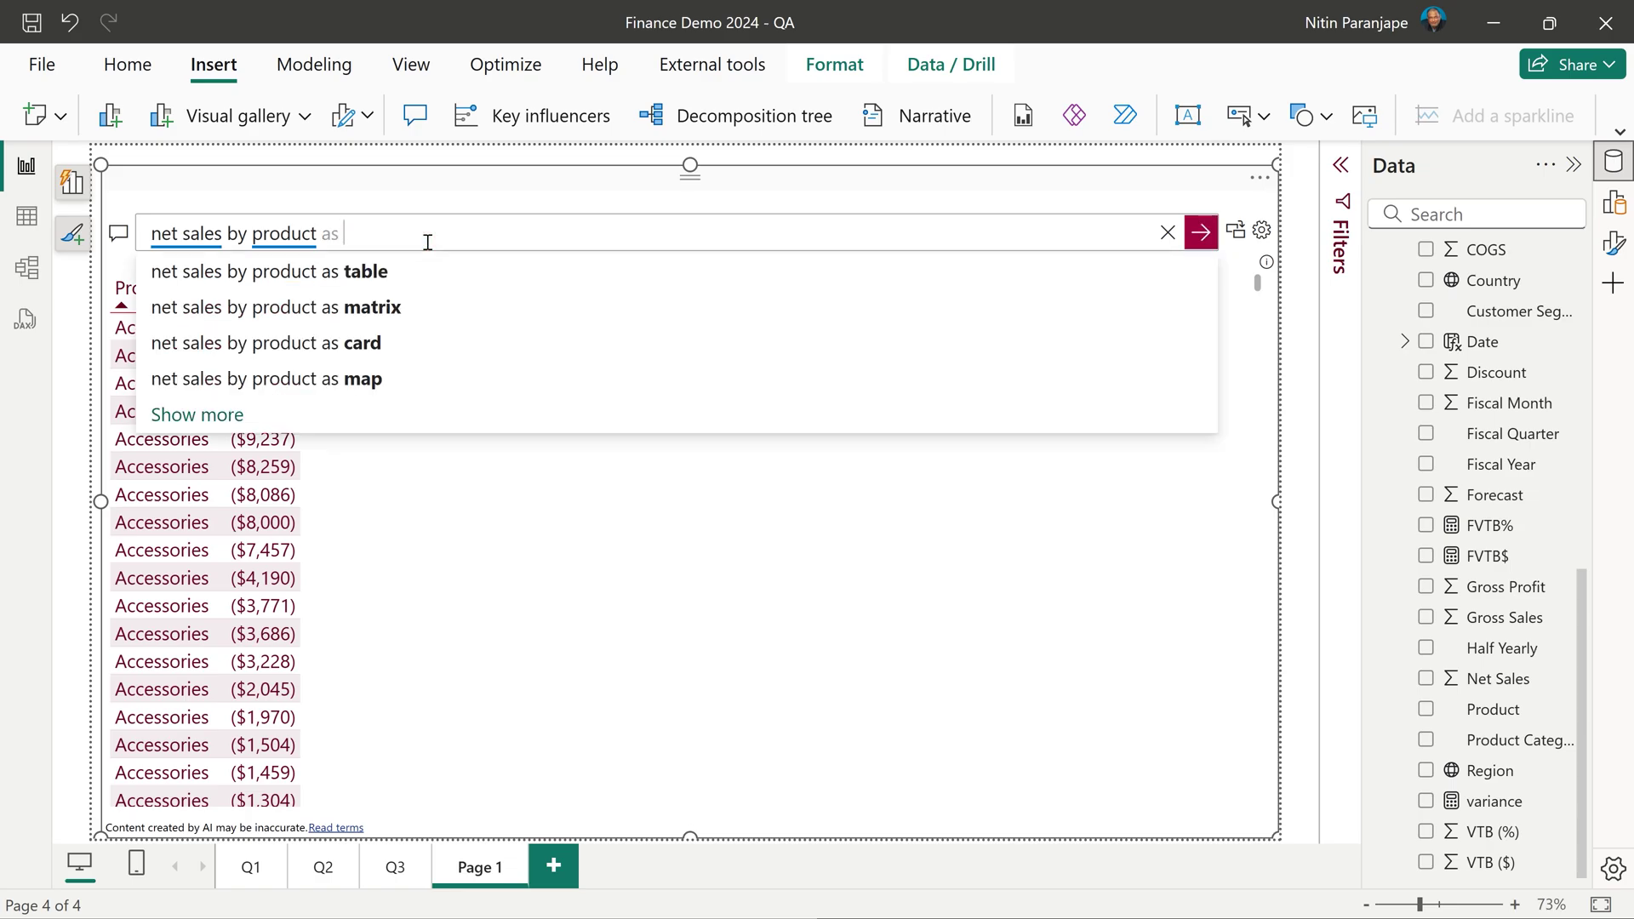
key(Down)
key(Down)
key(Return)
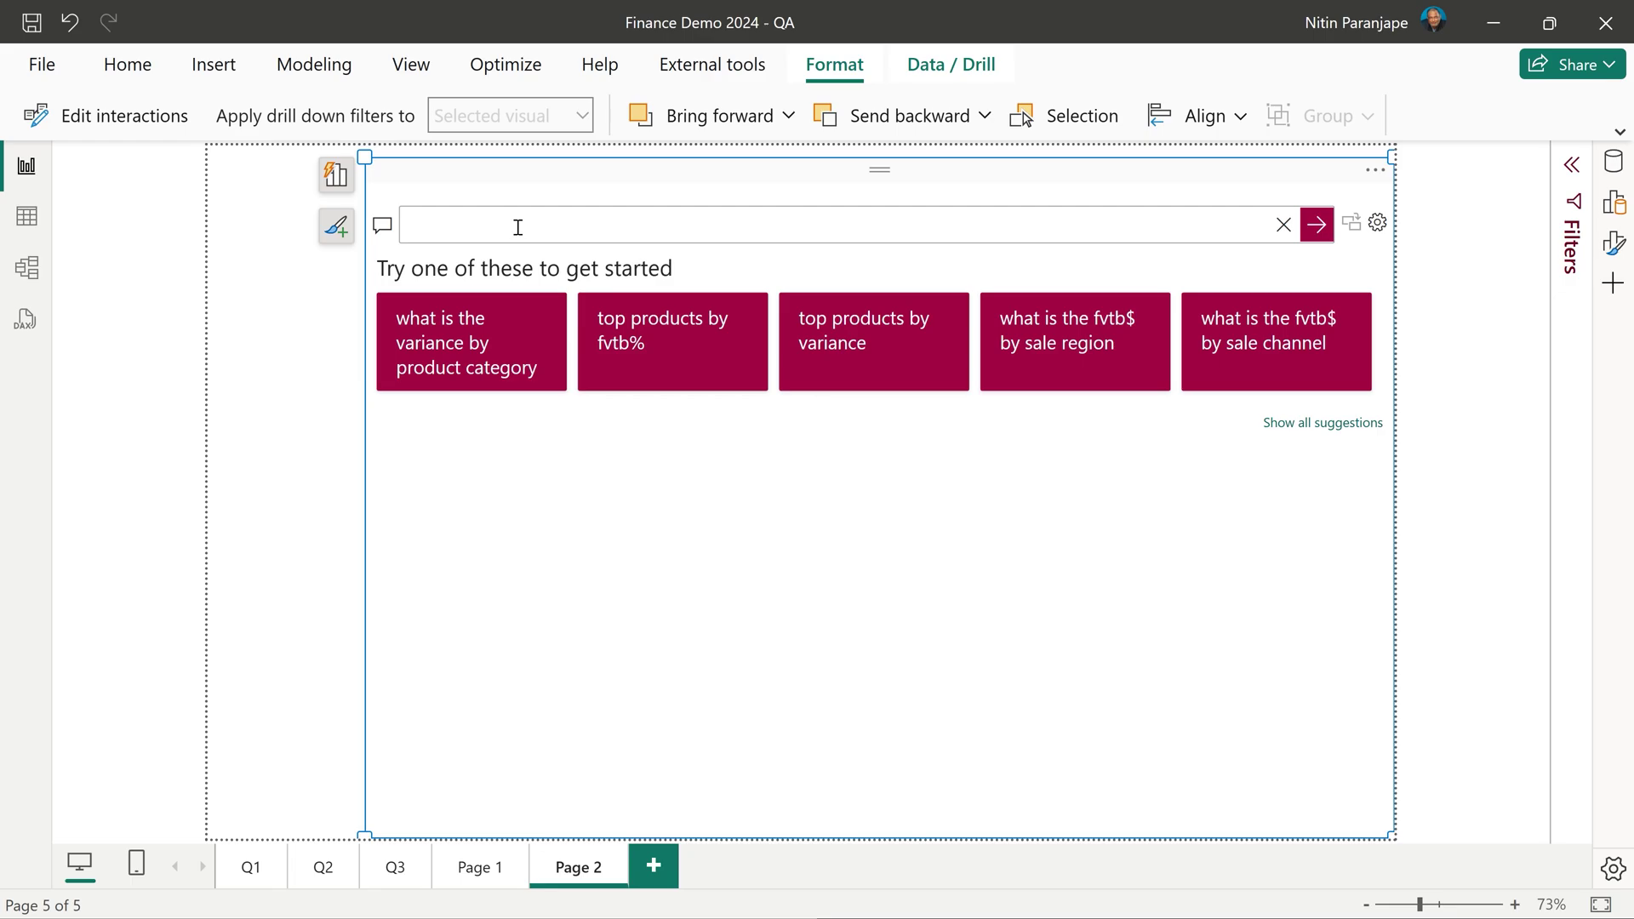
- Make the AKG C44-USB Microphone the default microphone in Windows voice typing settings
key(super+h)
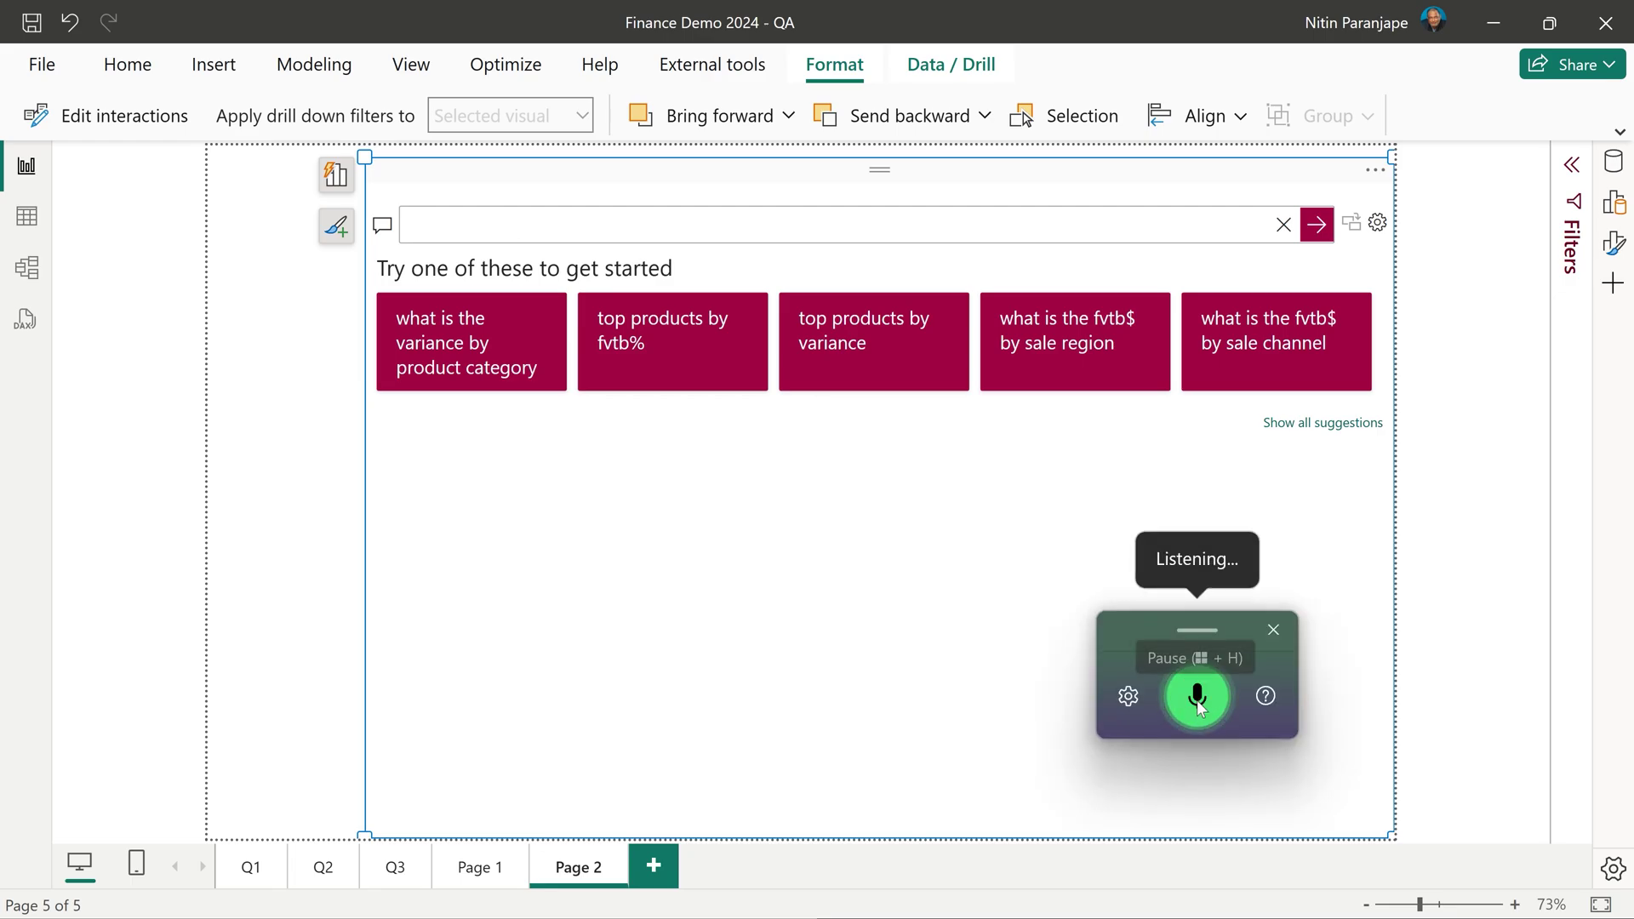
click(1197, 696)
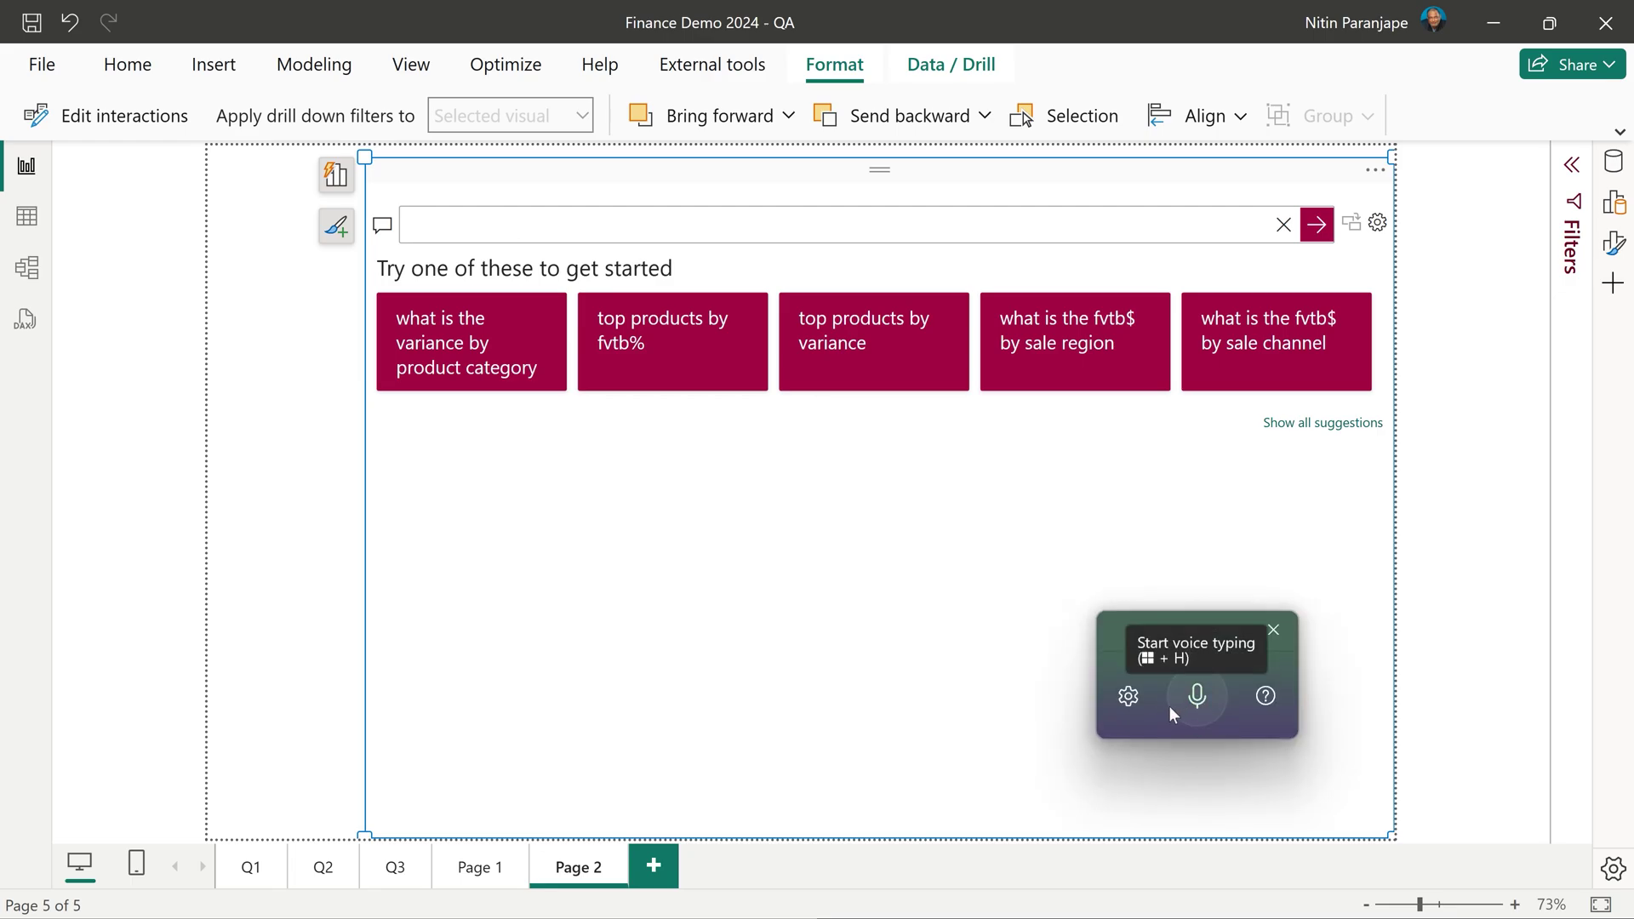
click(1135, 704)
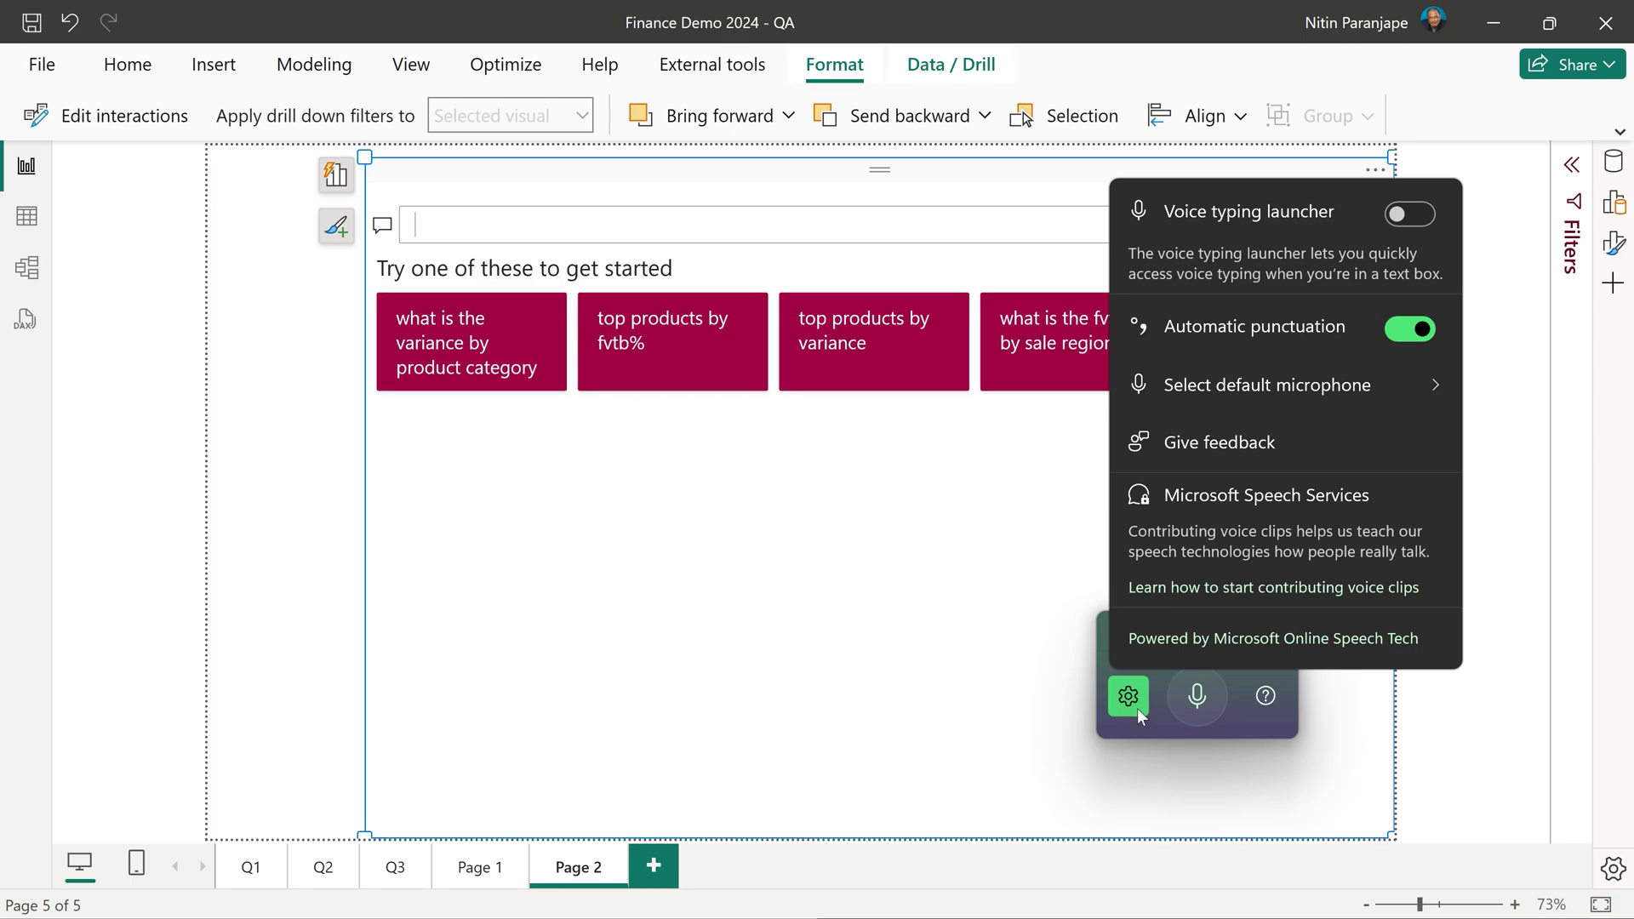
click(1284, 391)
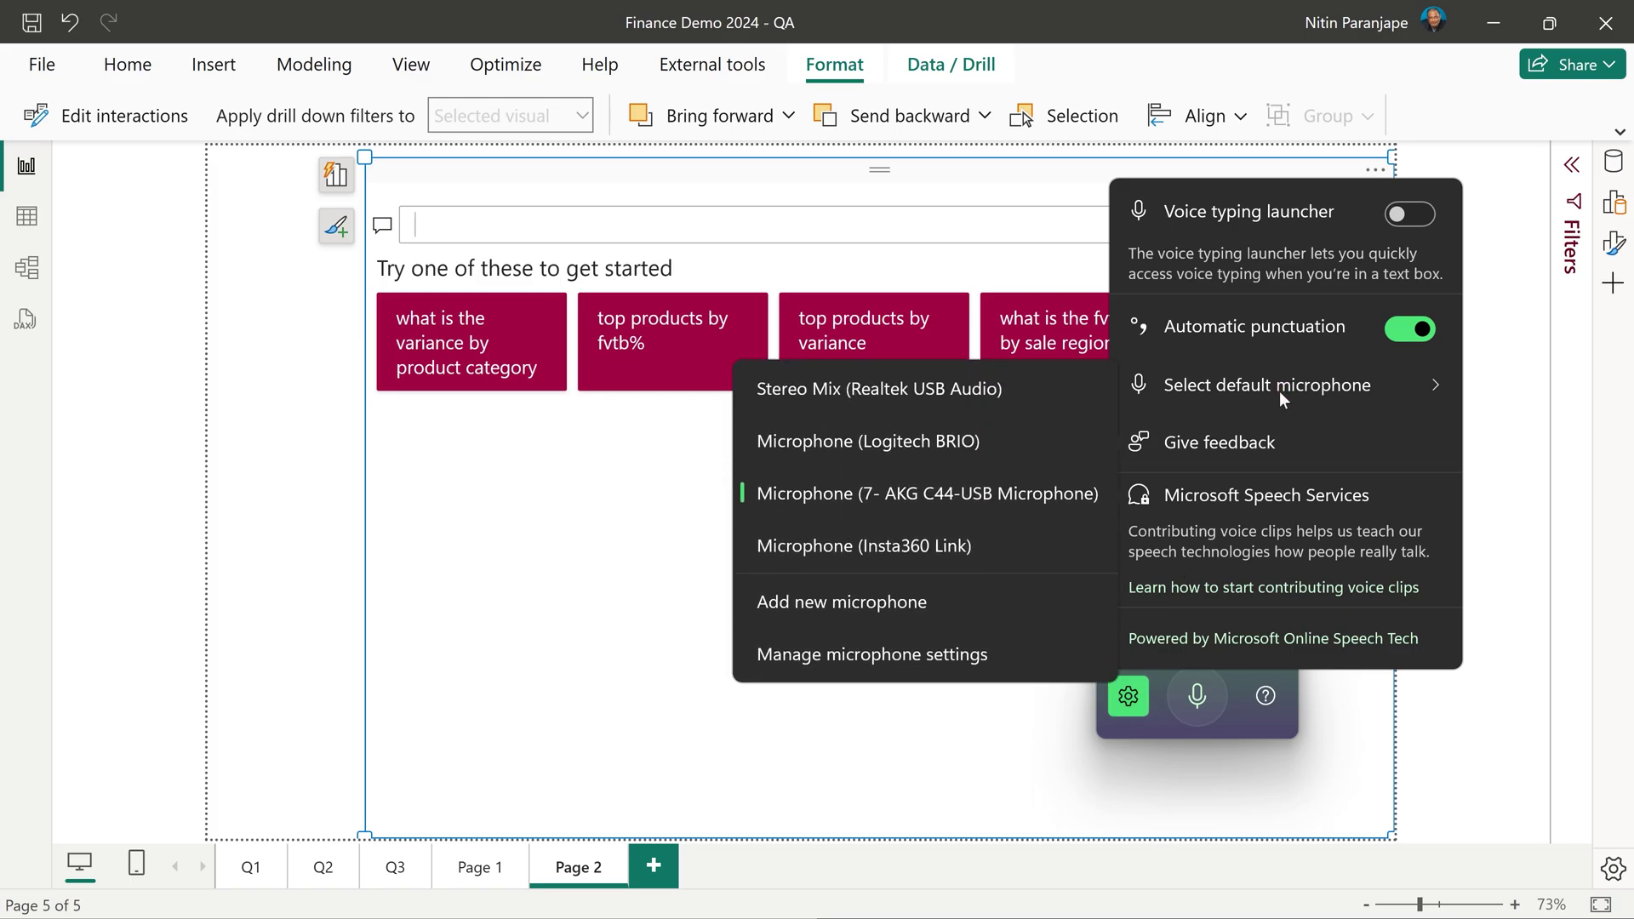
click(1089, 493)
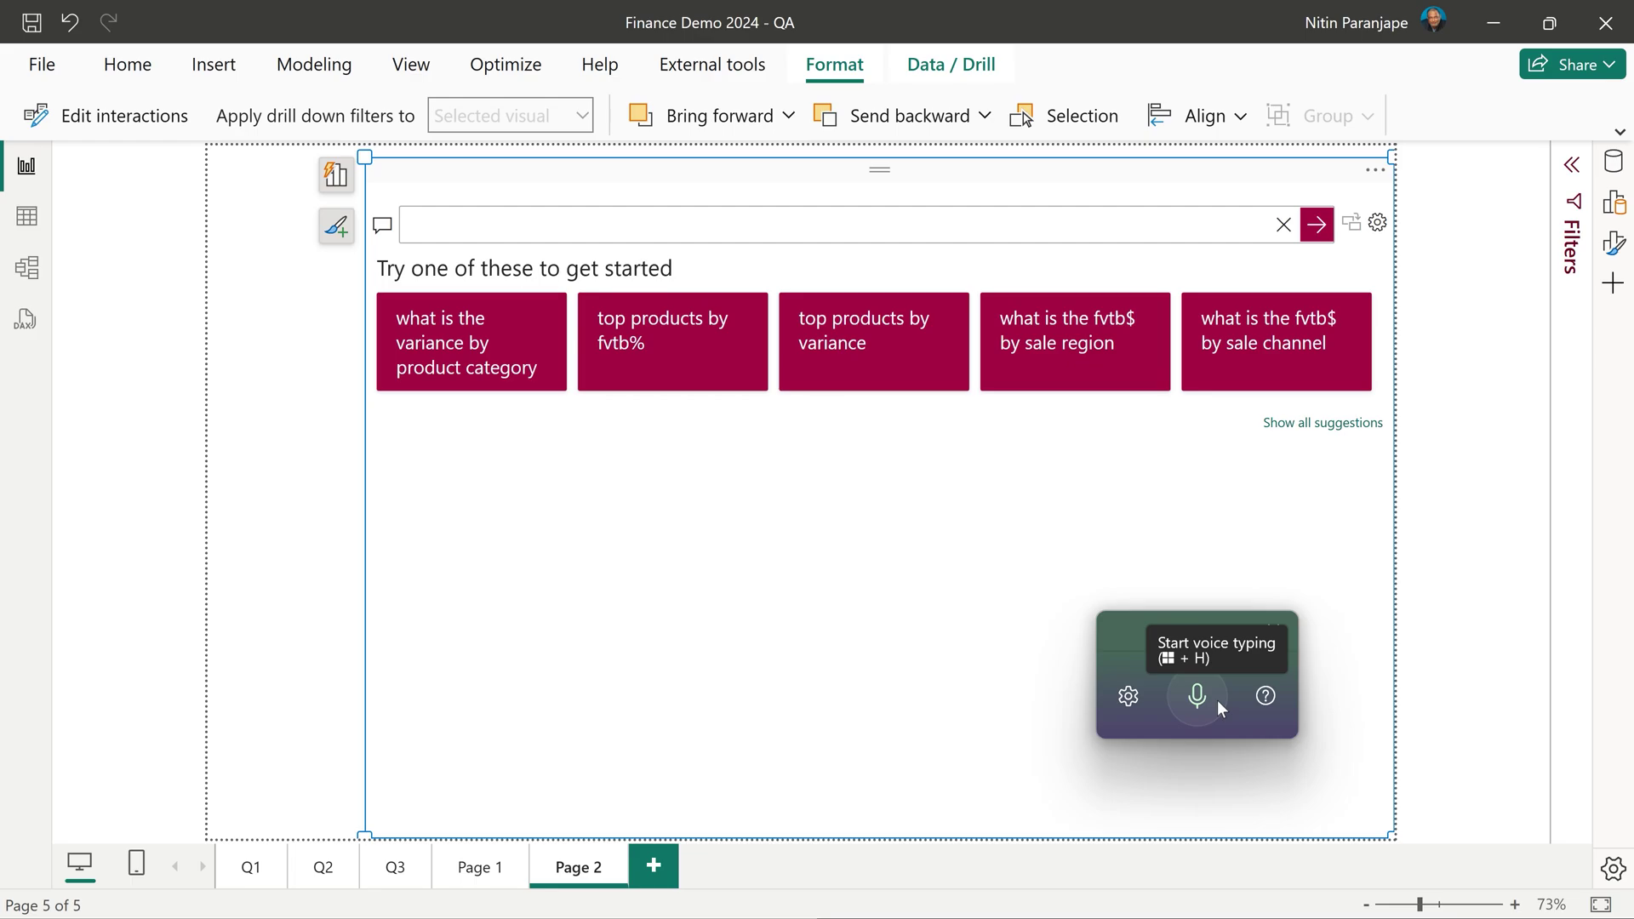
- Dictate 'top three country by gross profit' for a map, then clear it and restart voice typing
click(1216, 699)
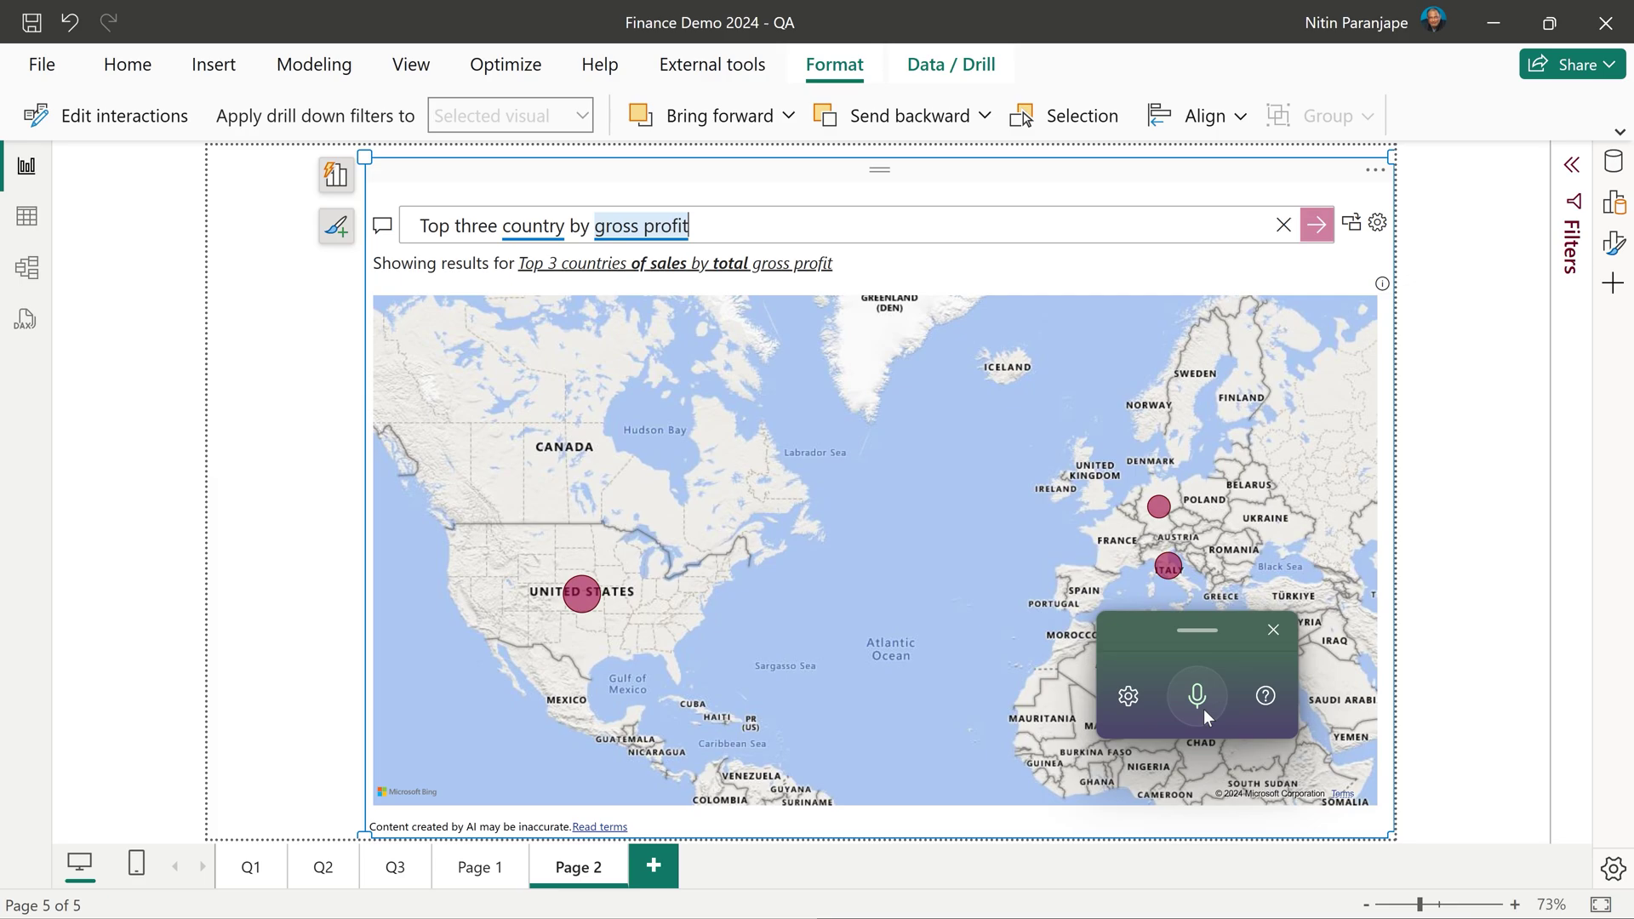
click(1283, 224)
key(super+h)
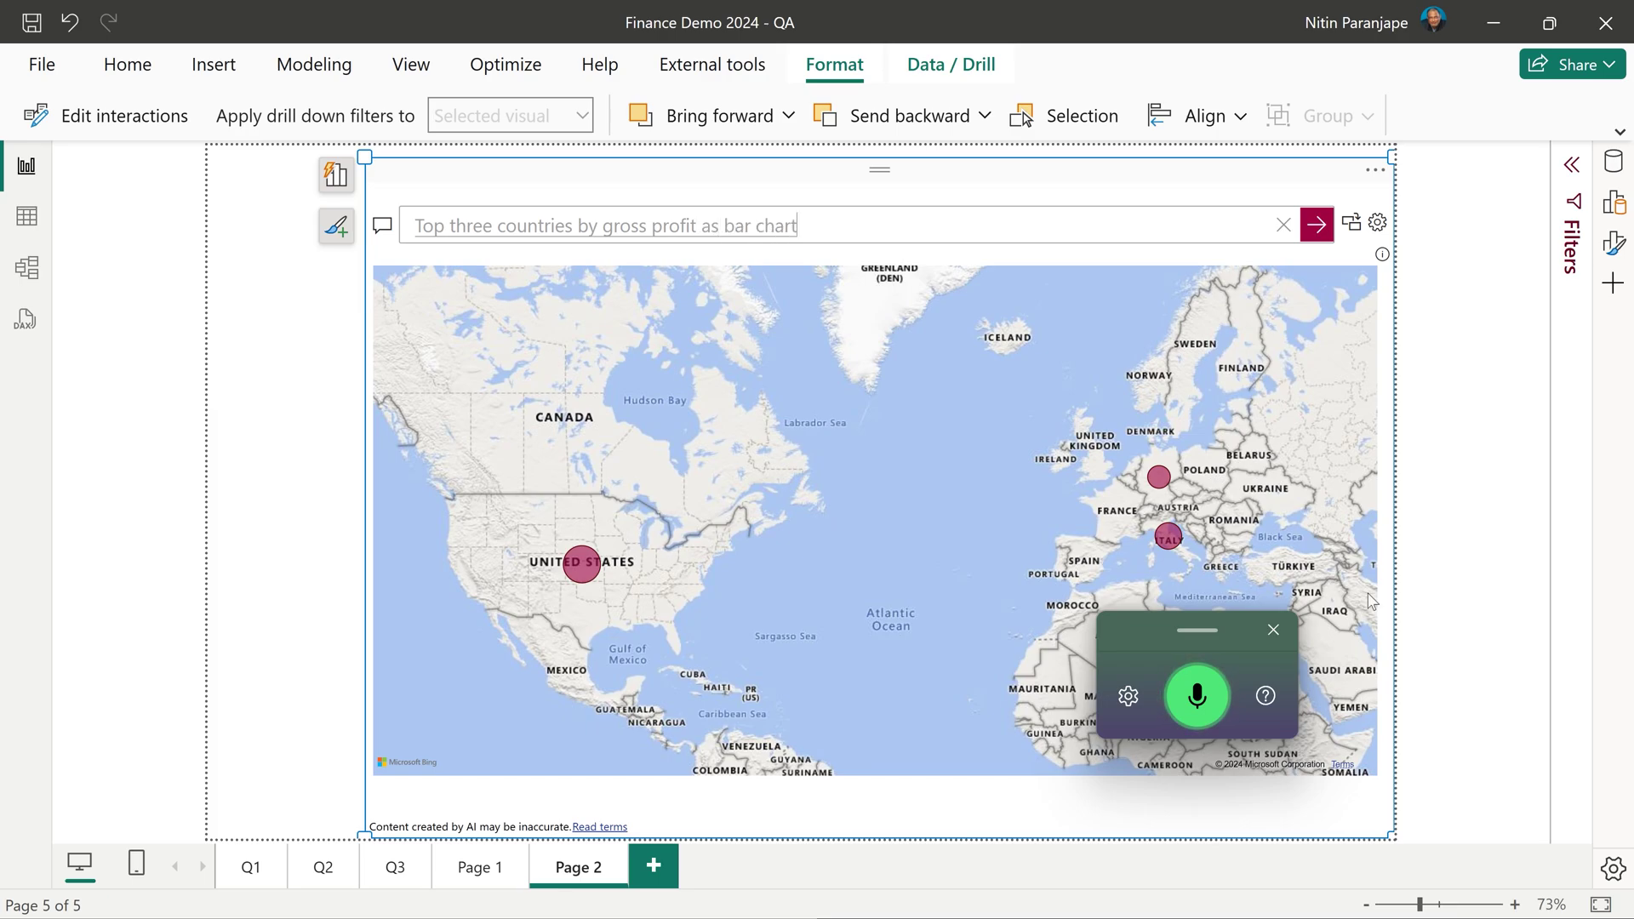
- Stop dictation to render the gross profit bar chart (USA, Italy, Germany) and close voice typing
click(1216, 711)
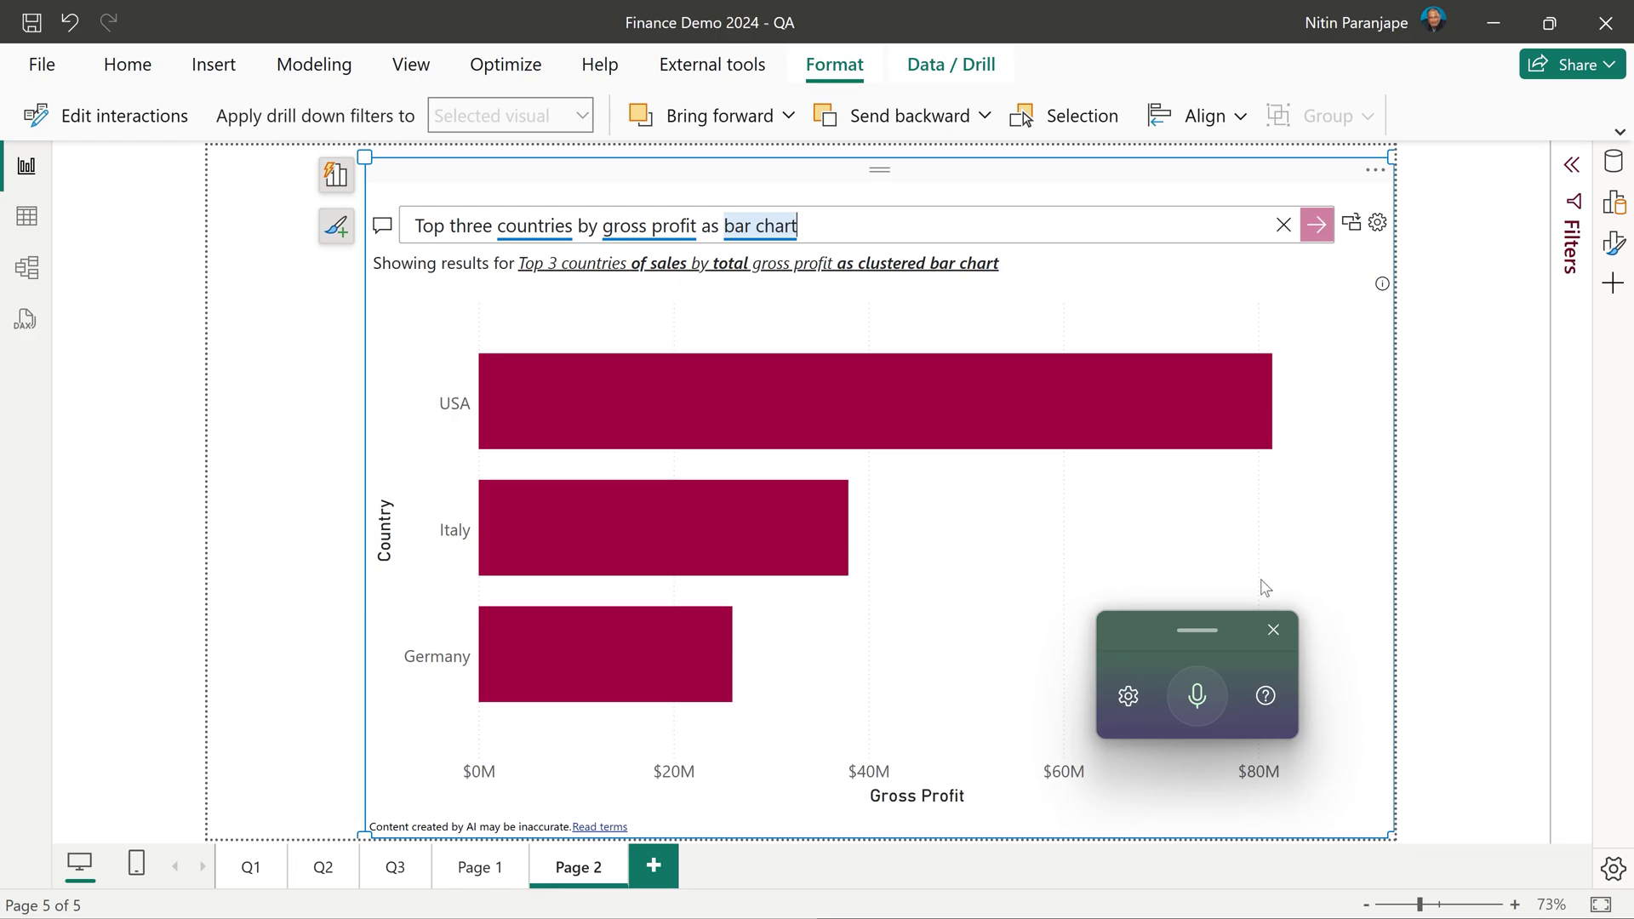
click(1273, 629)
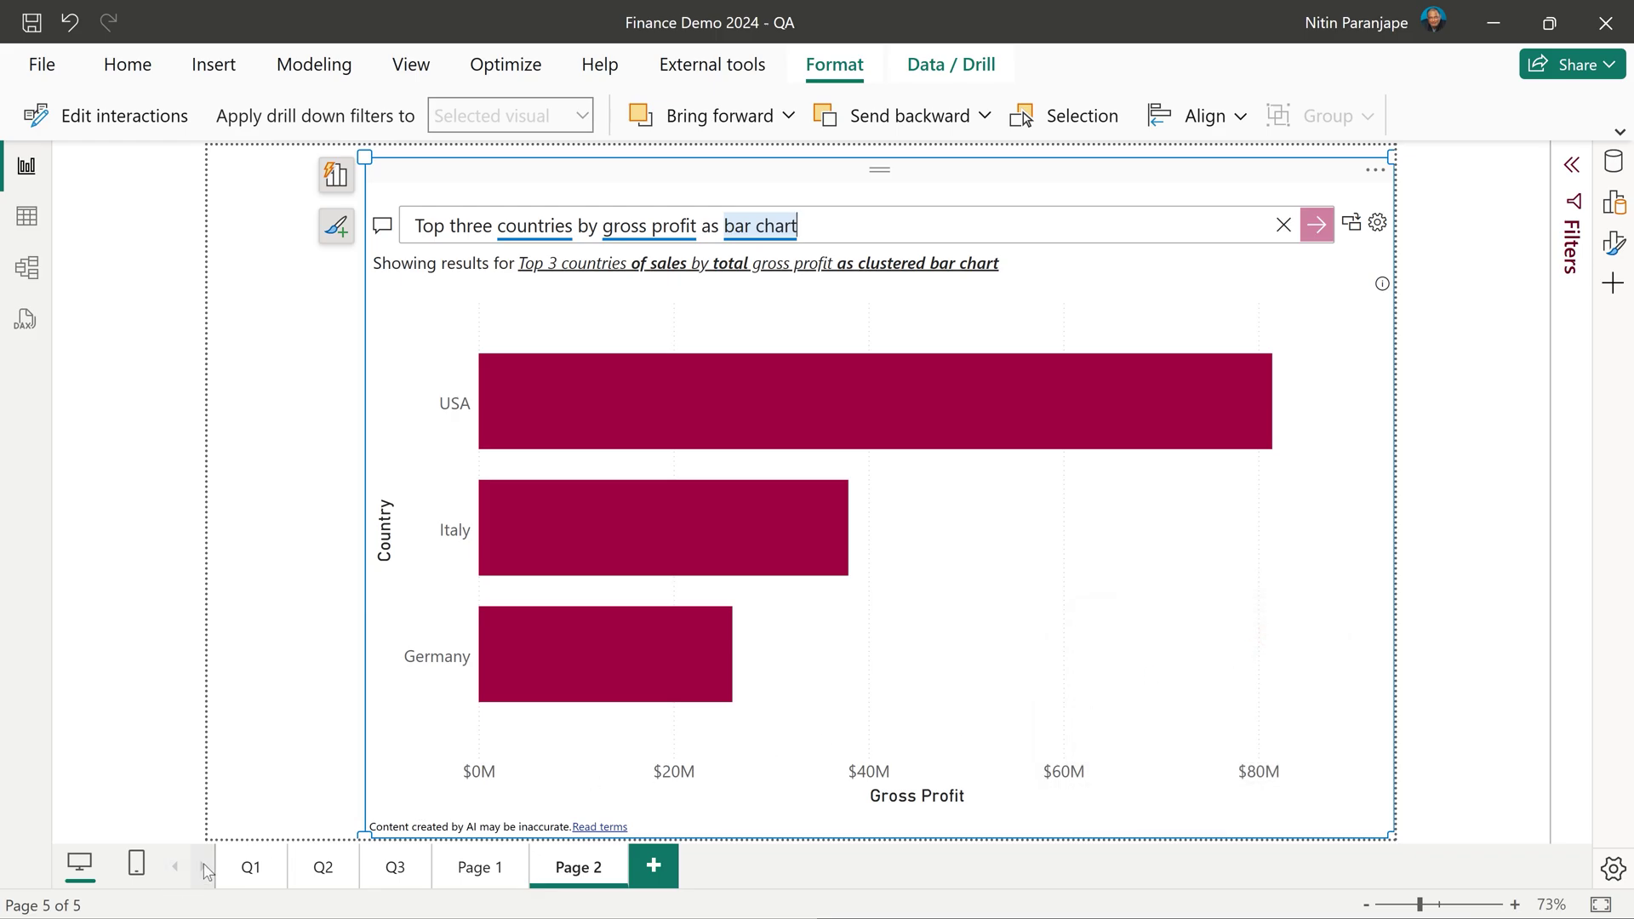
- View page Q1's gross sales minus budget matrix, then page Q2's expenses by country and category map
click(249, 868)
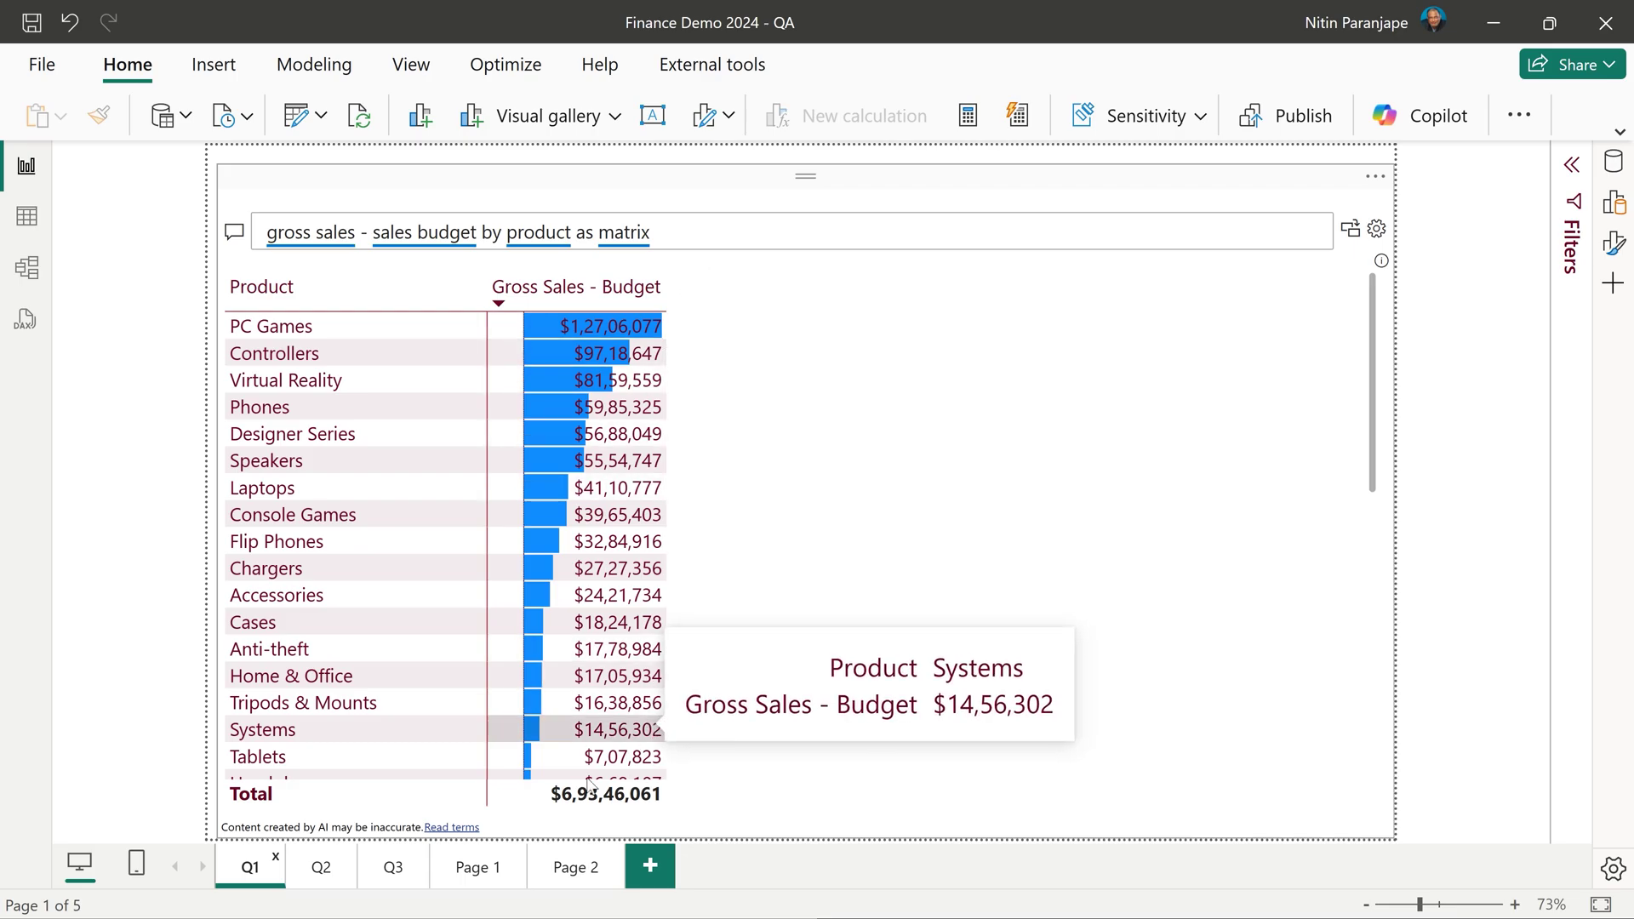
click(321, 866)
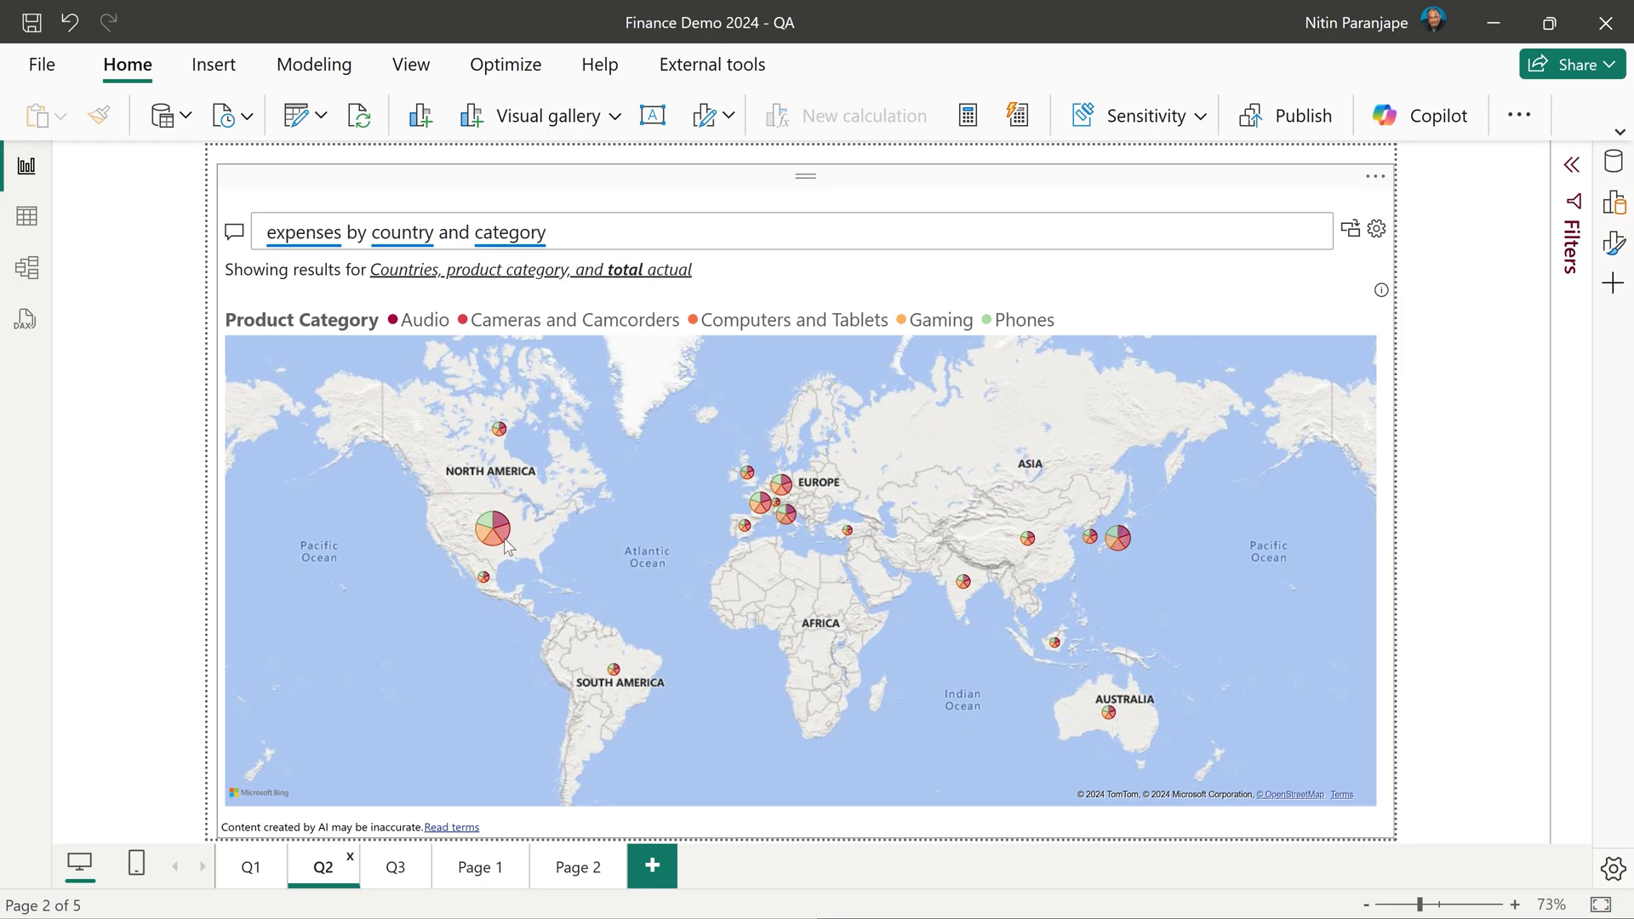
mouse_move(506, 546)
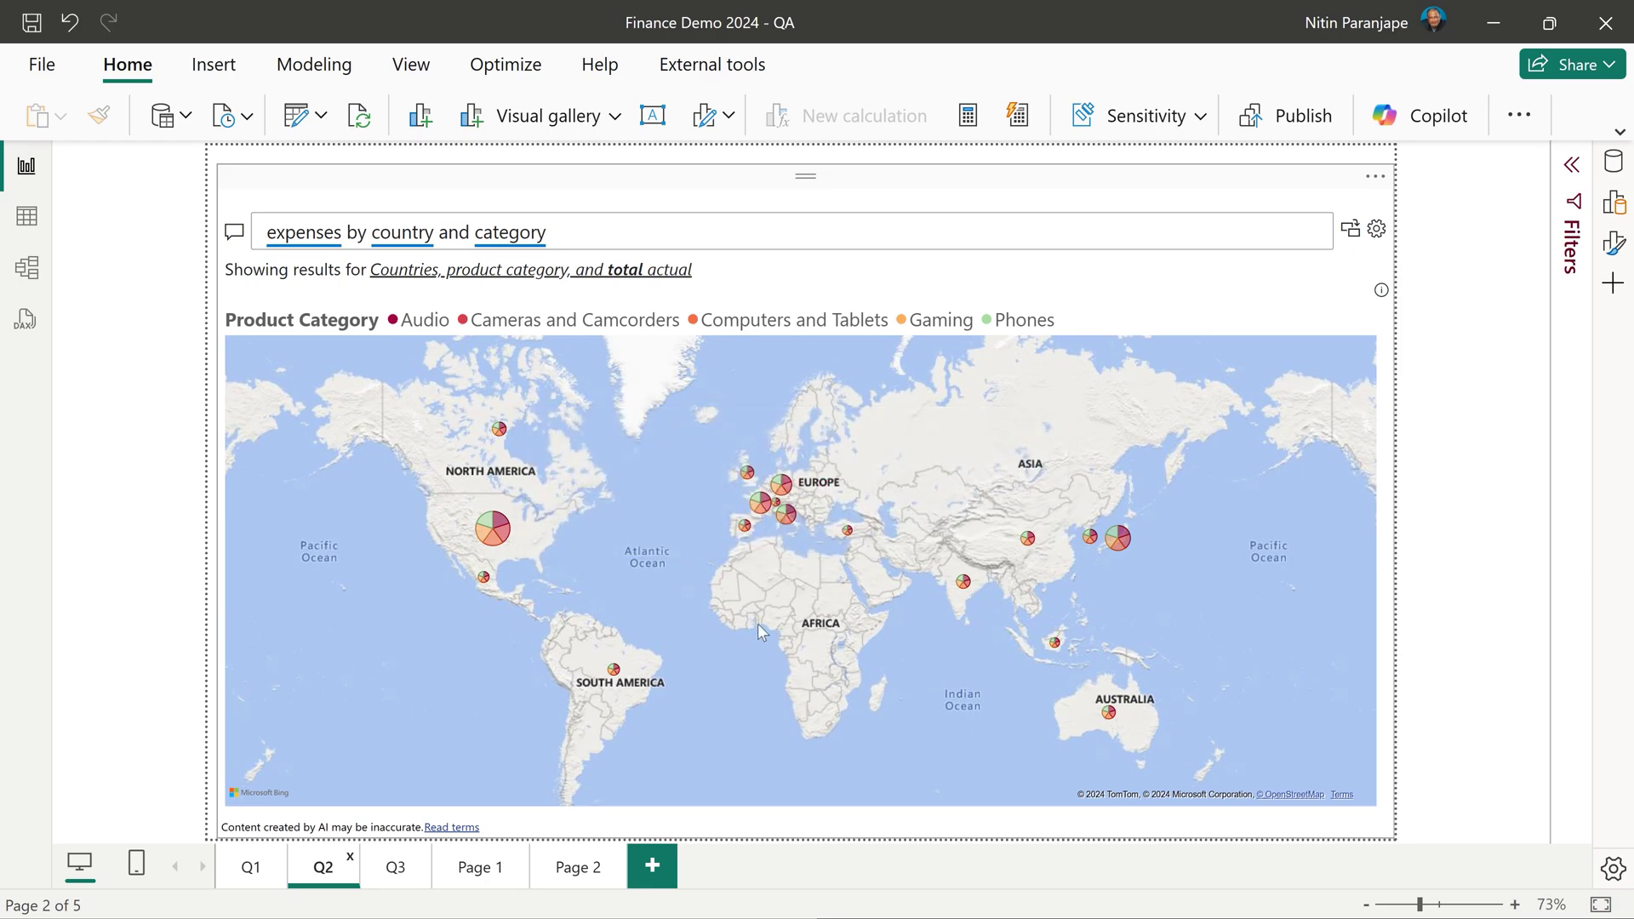